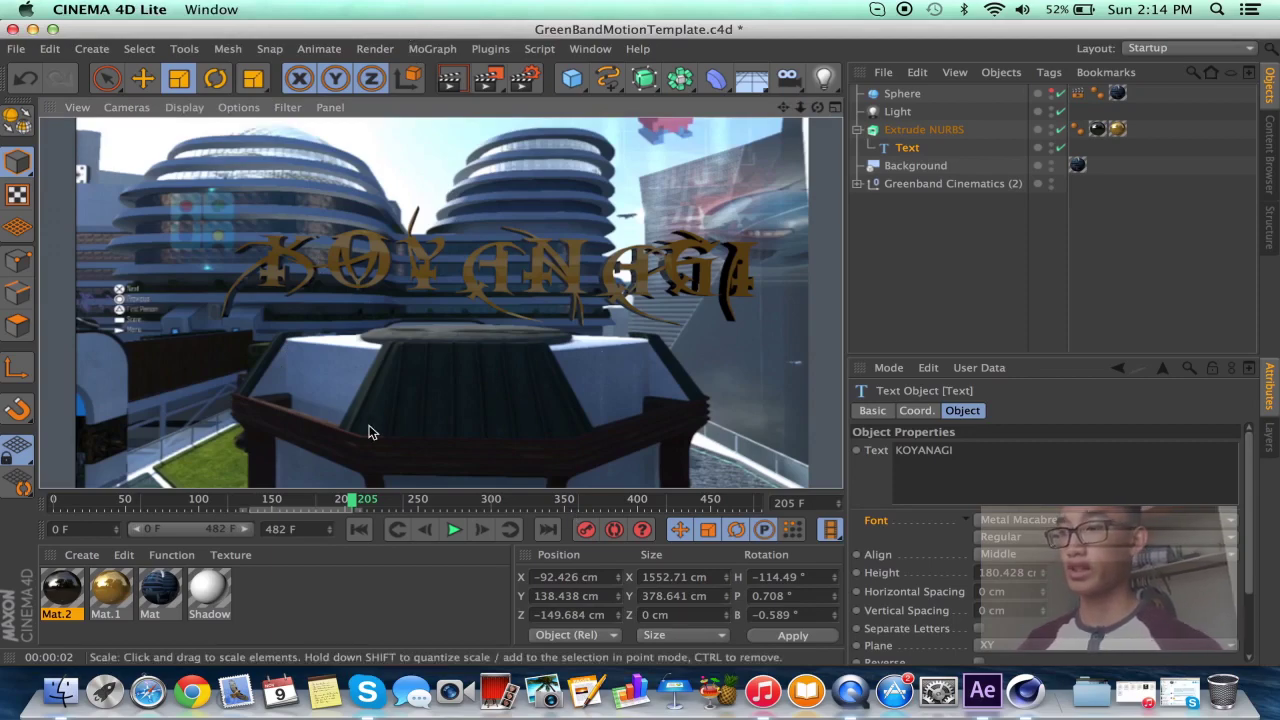
# Return to the scene view and scrub the timeline to preview the camera animation.
pyautogui.press('g')
pyautogui.press('g')
pyautogui.moveTo(226, 505); pyautogui.dragTo(73, 478)
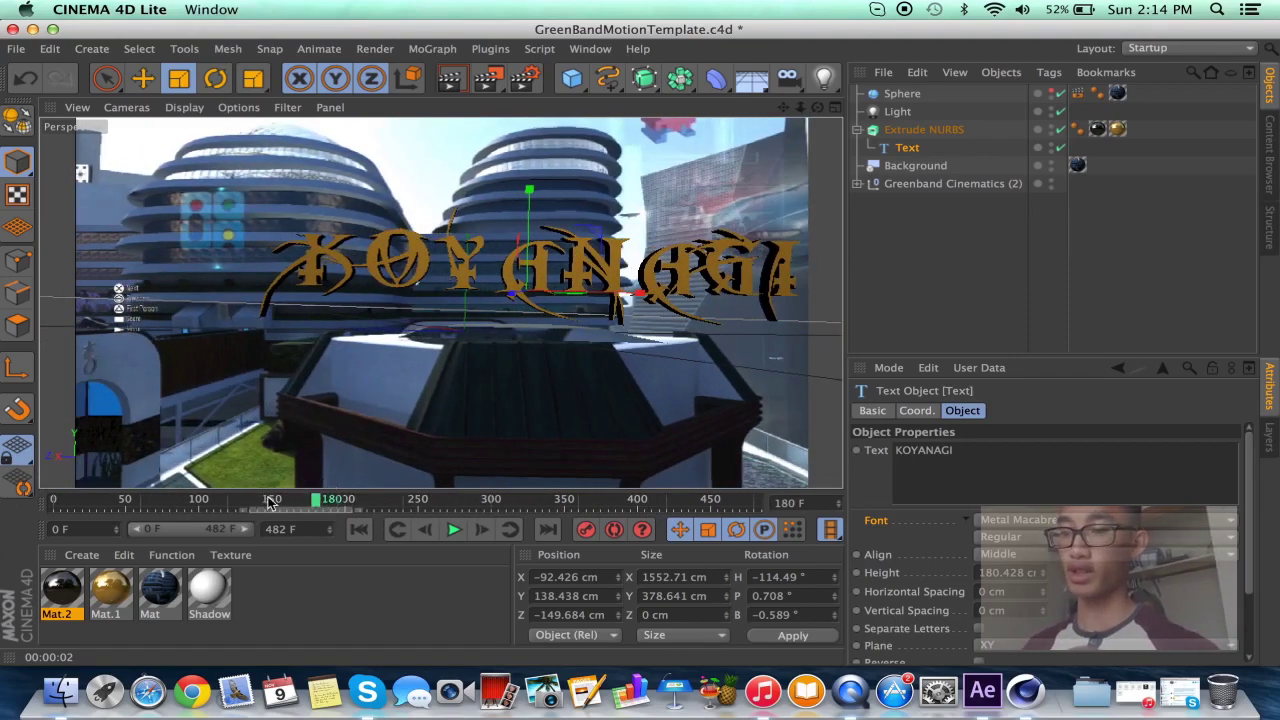
pyautogui.moveTo(266, 499); pyautogui.dragTo(355, 503)
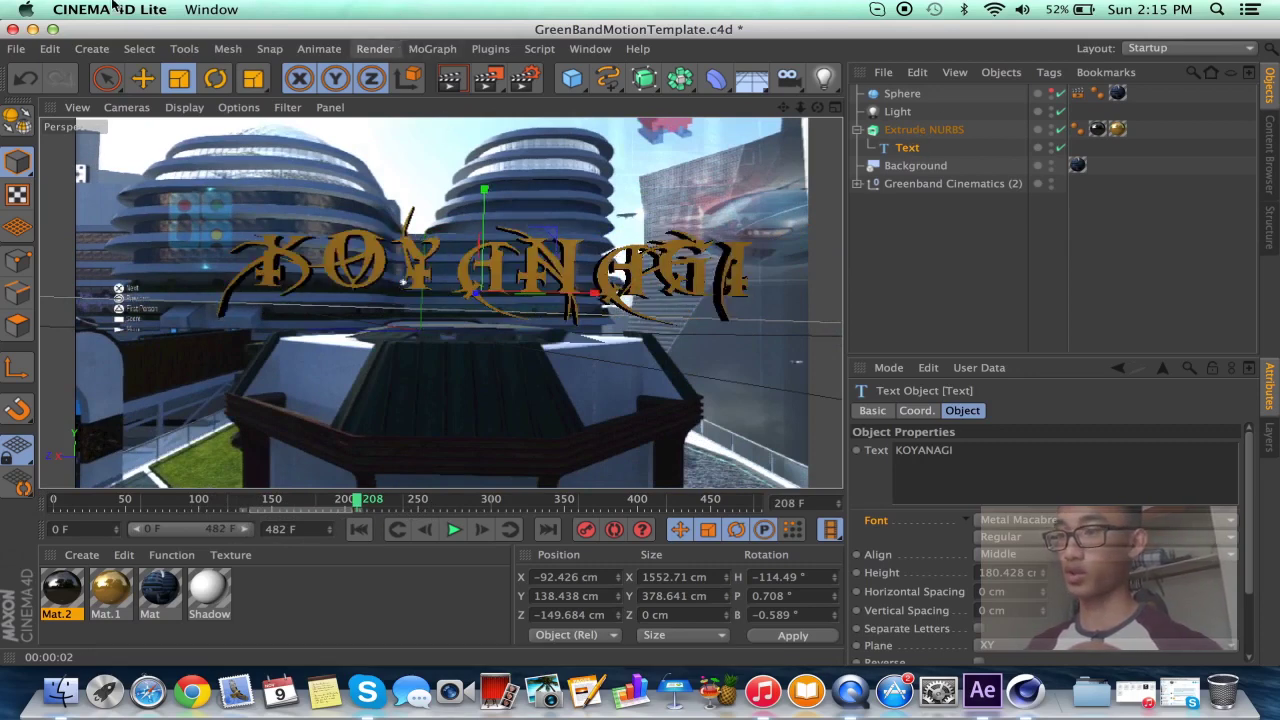
# Open the Mat material's Color channel and choose Load Image for its texture.
pyautogui.click(290, 590)
pyautogui.click(157, 597)
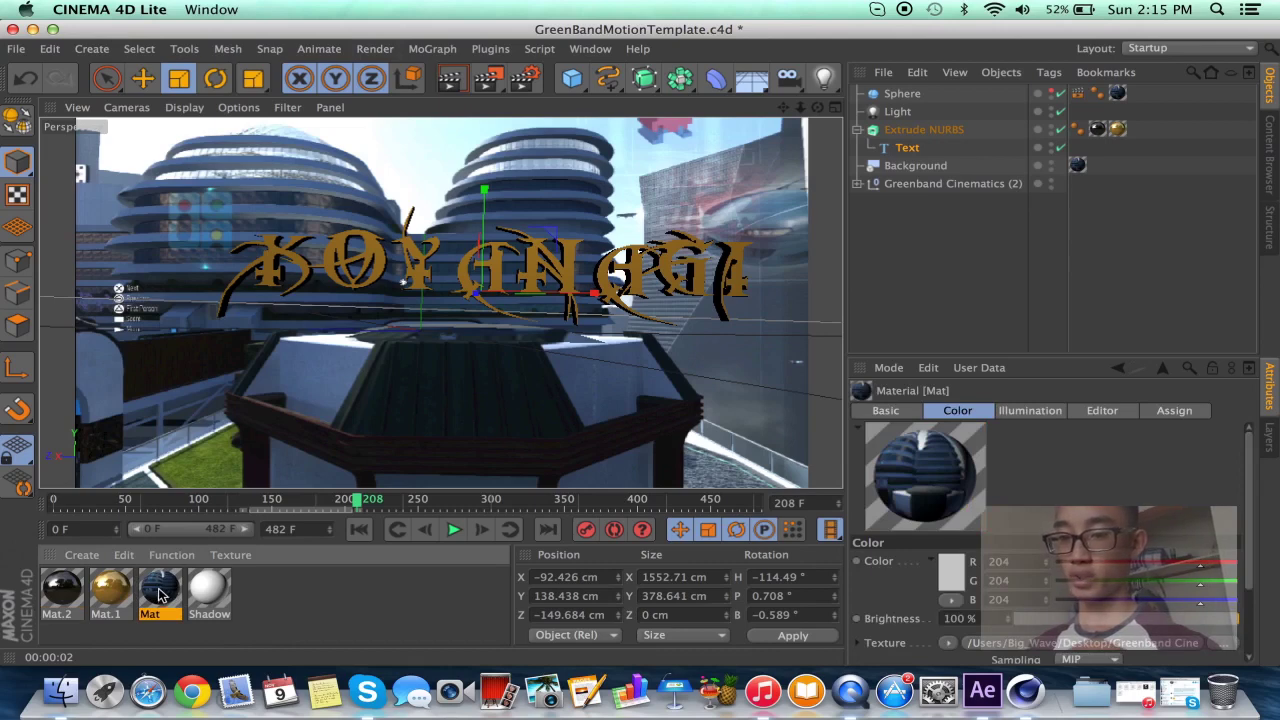
pyautogui.doubleClick(157, 597)
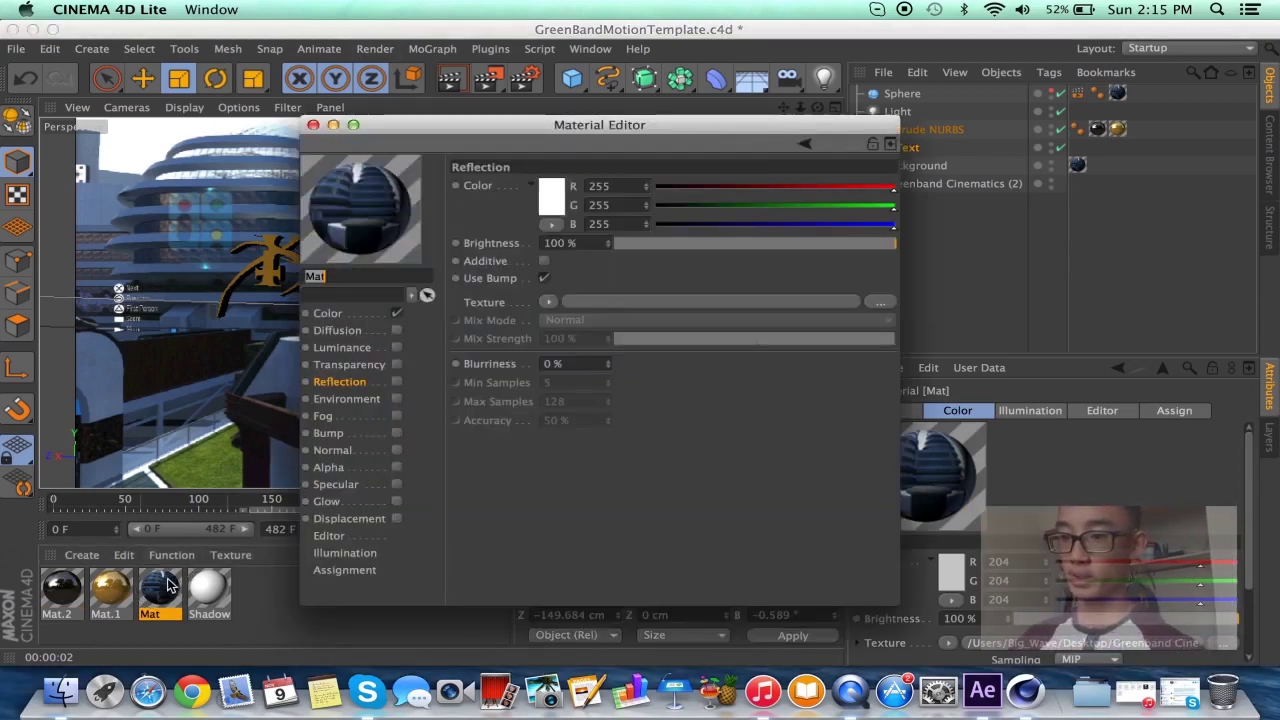
pyautogui.click(313, 124)
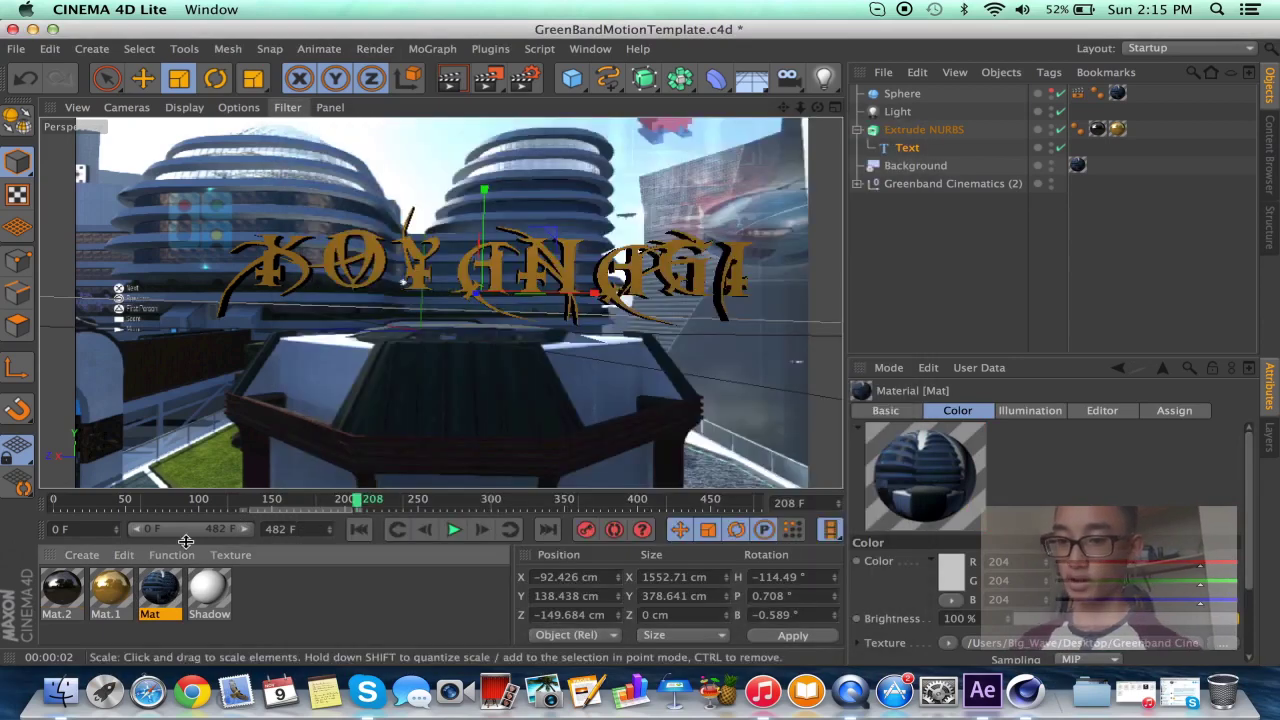
pyautogui.doubleClick(160, 590)
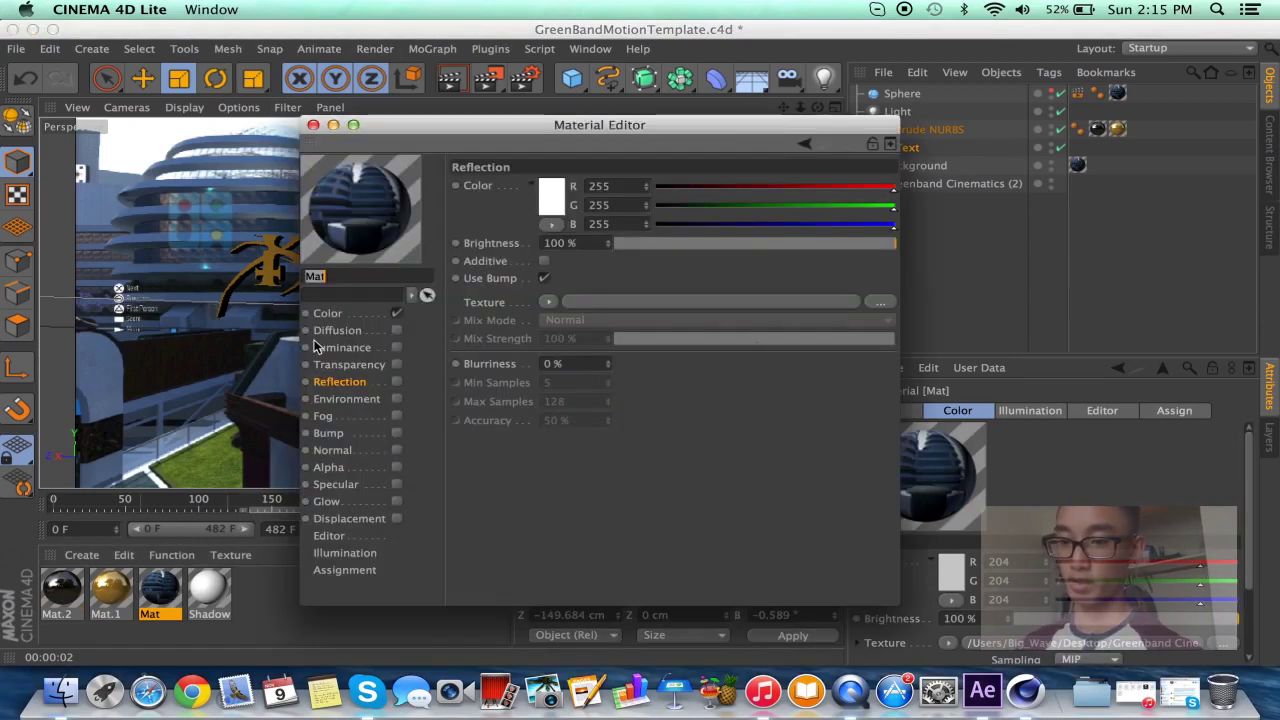
pyautogui.click(328, 313)
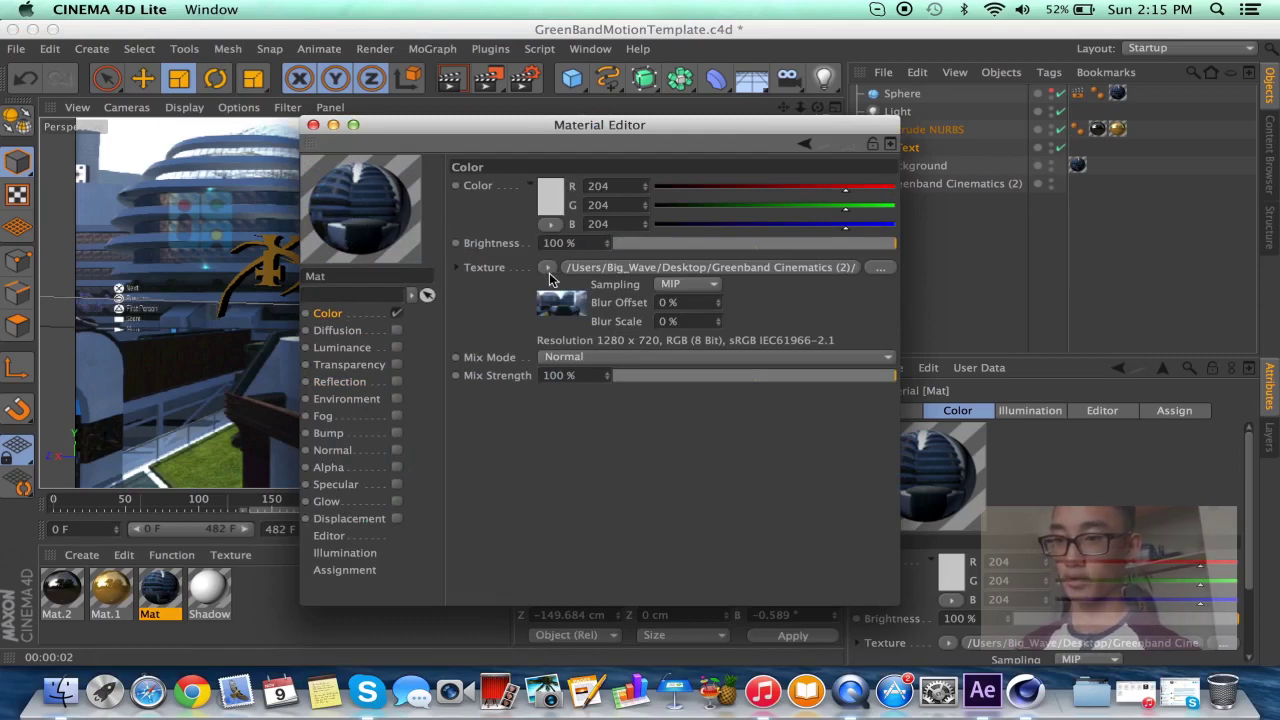
pyautogui.click(548, 268)
pyautogui.click(557, 237)
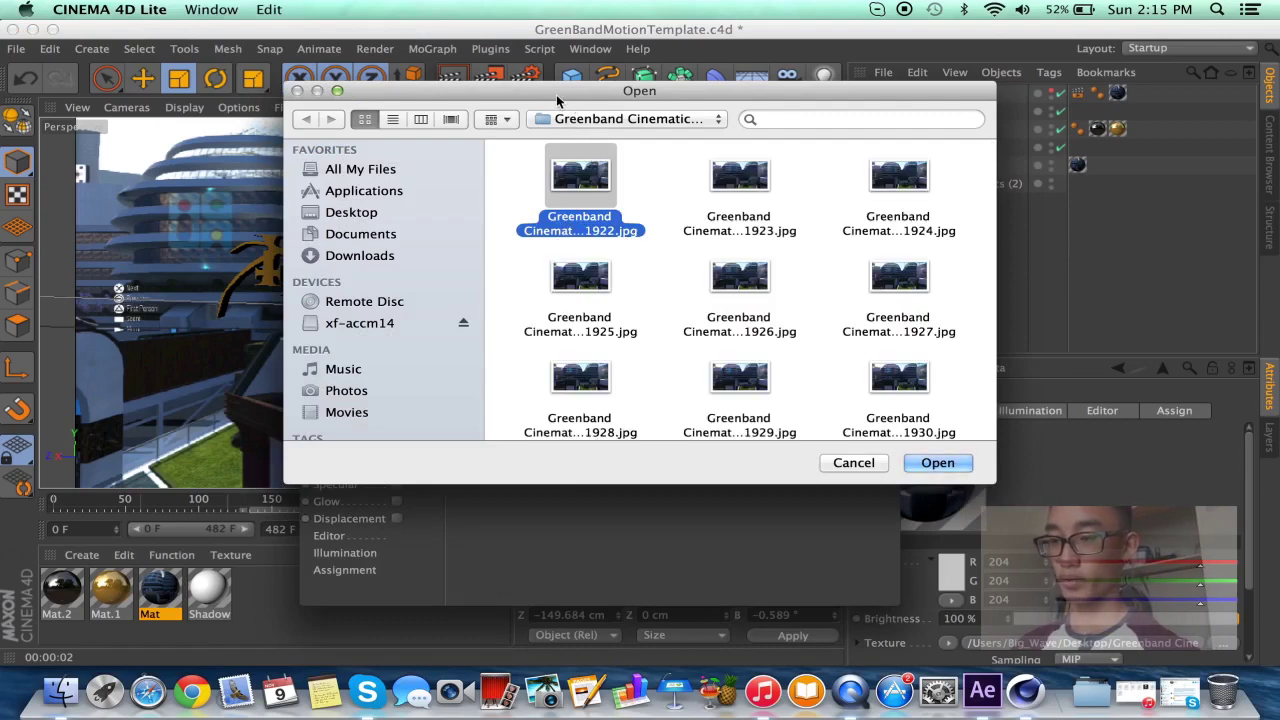
# Load the first Greenband Cinematics JPG frame as the texture, declining to copy it.
pyautogui.click(500, 196)
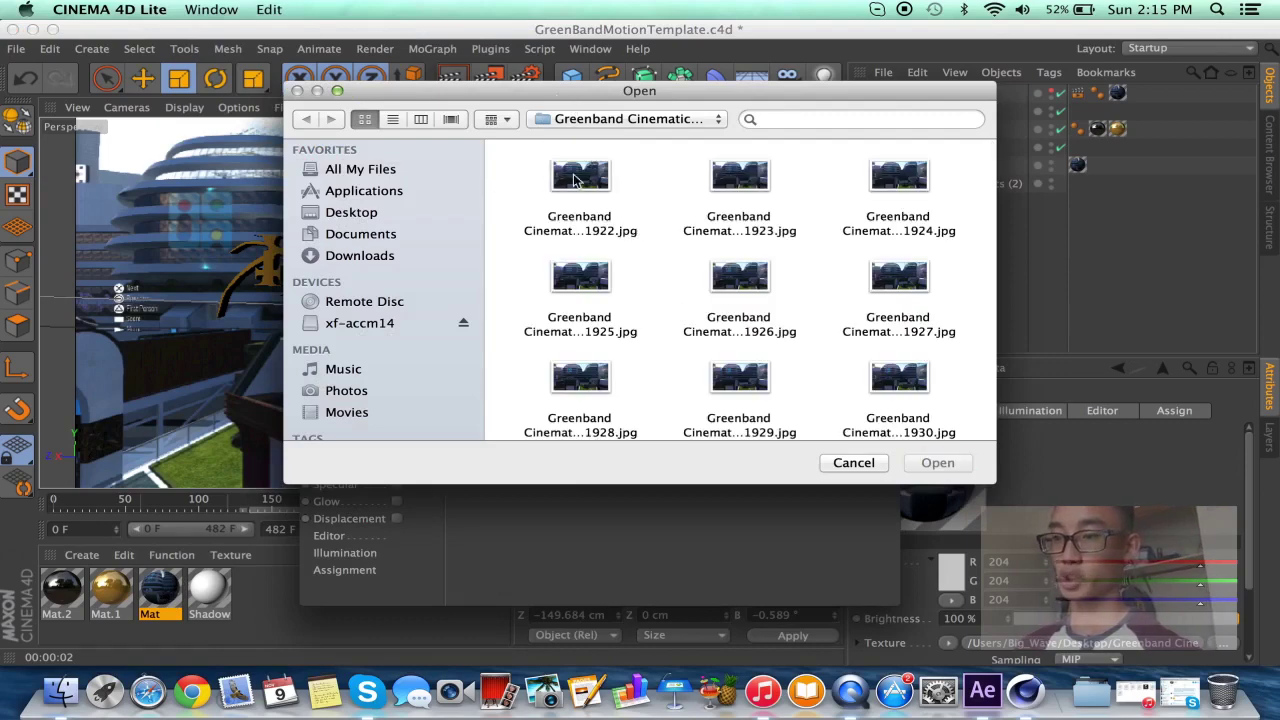
pyautogui.click(576, 179)
pyautogui.click(504, 208)
pyautogui.click(581, 180)
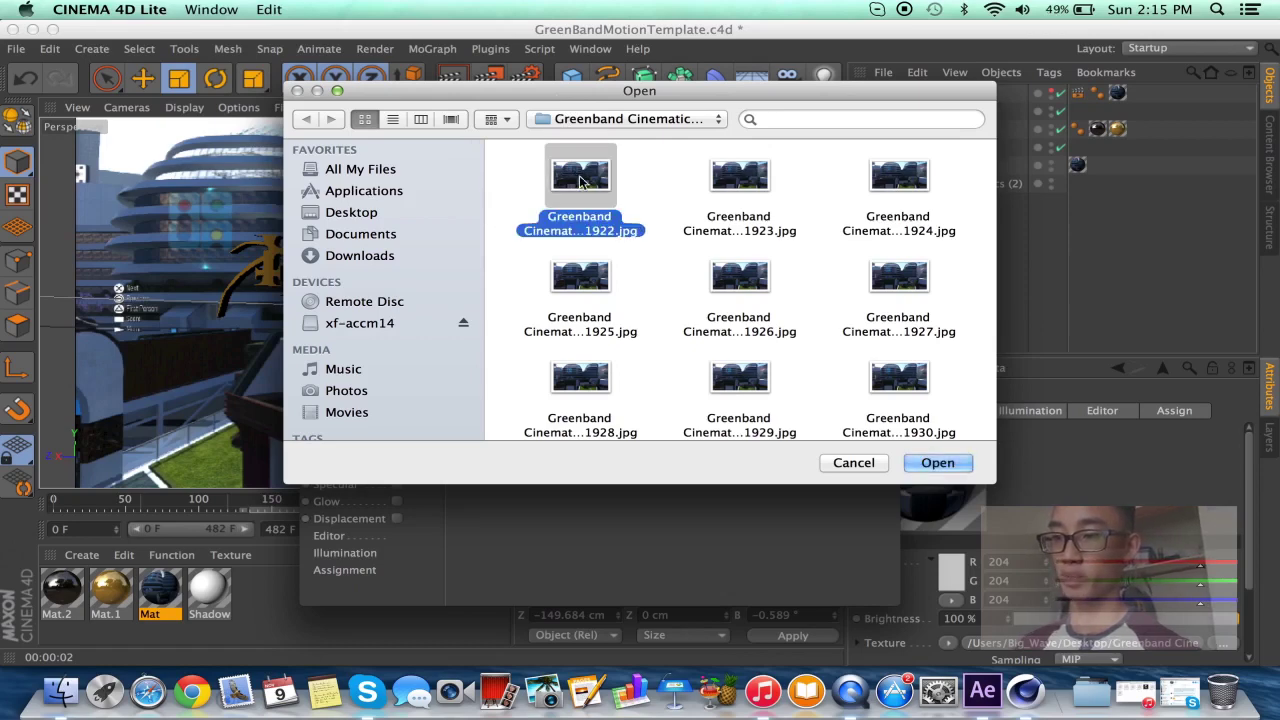
pyautogui.click(508, 209)
pyautogui.click(573, 184)
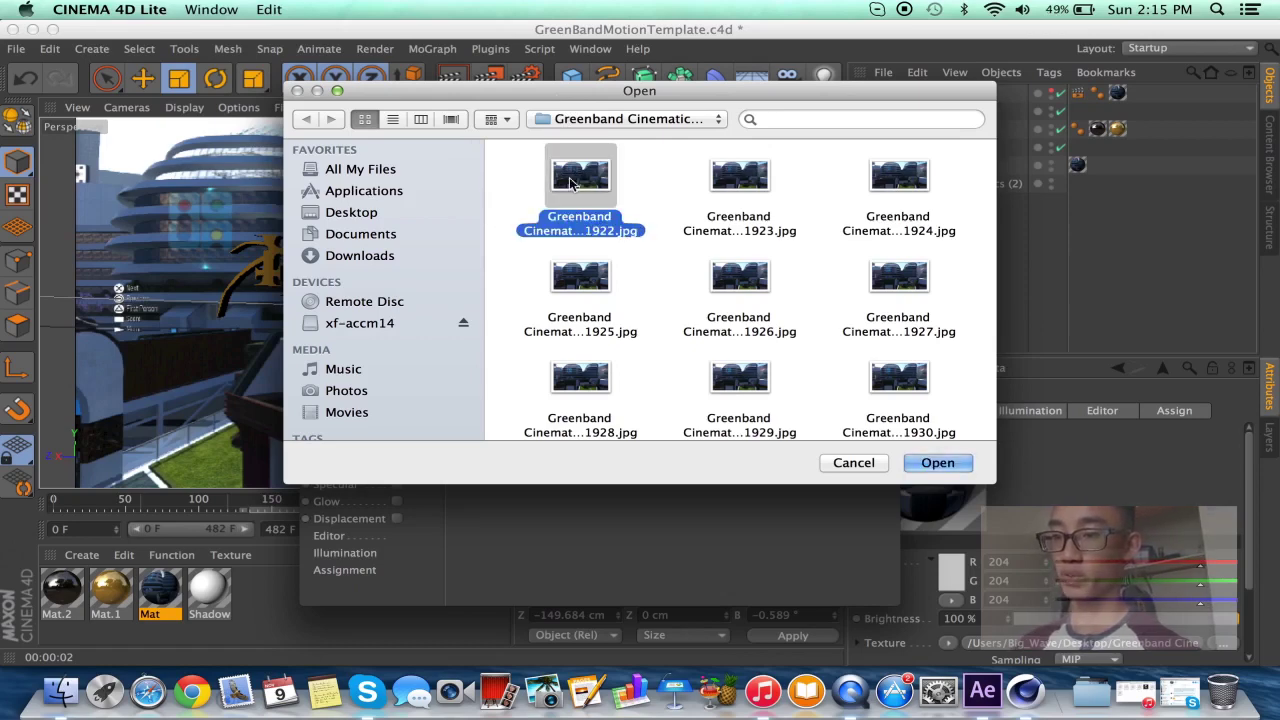
pyautogui.click(936, 463)
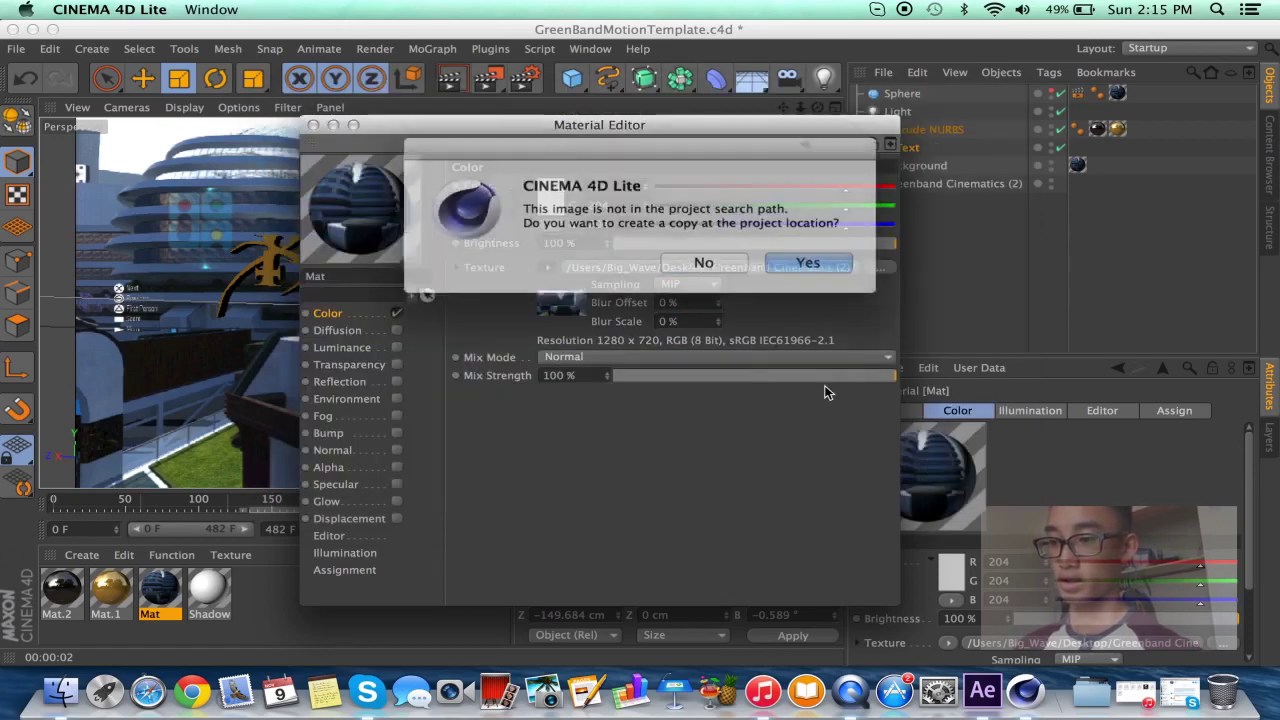
pyautogui.click(697, 259)
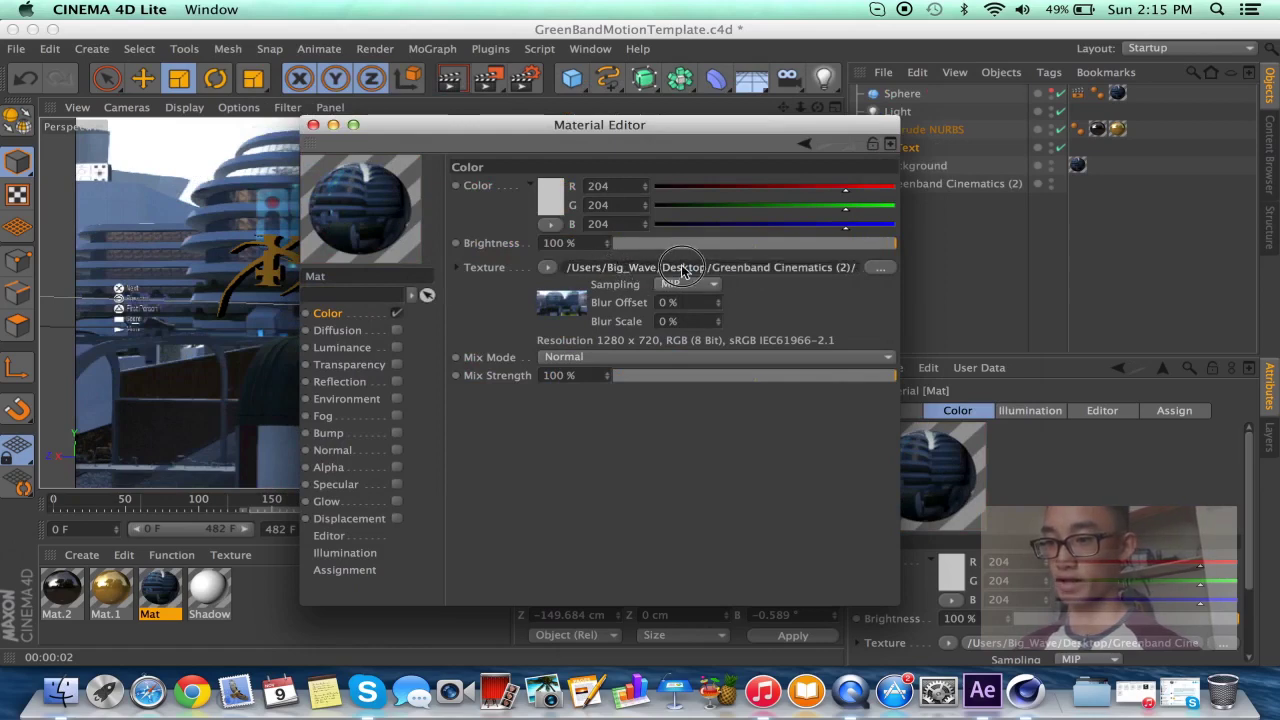
# Calculate the texture's animation range (frames 1922–2404, 60 fps) and preview the animated backdrop.
pyautogui.click(710, 268)
pyautogui.click(603, 162)
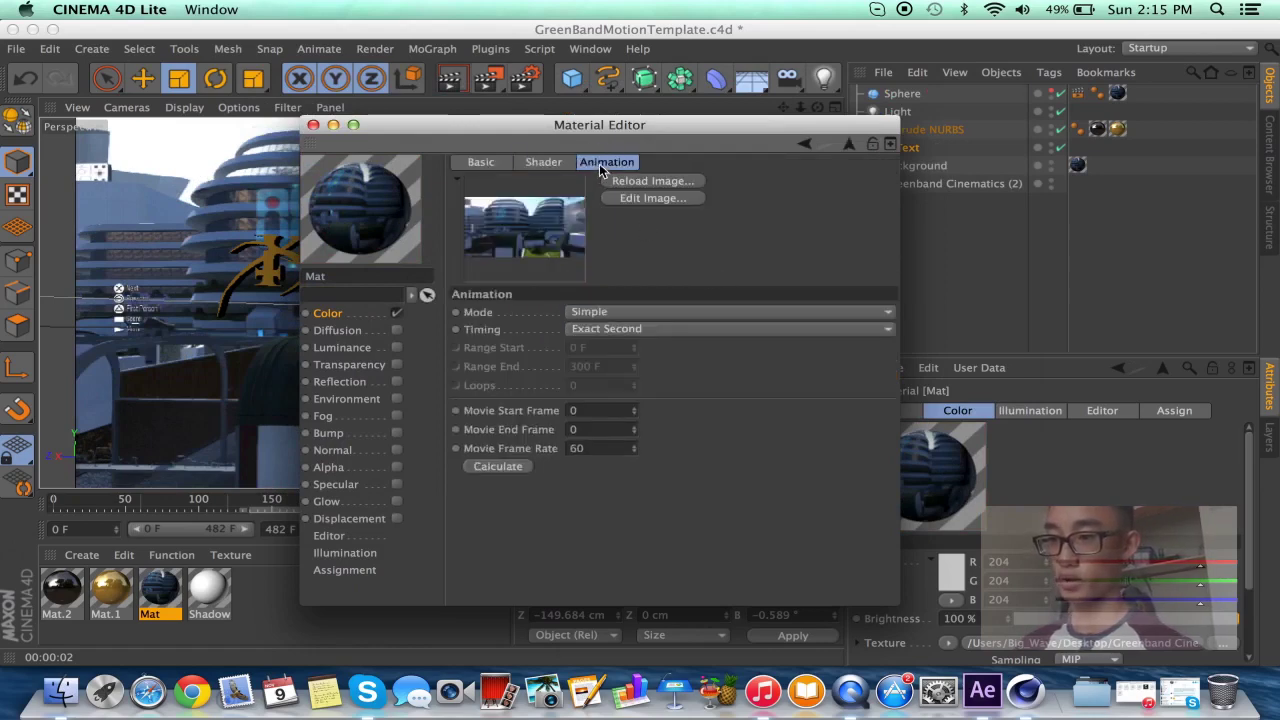
pyautogui.click(492, 466)
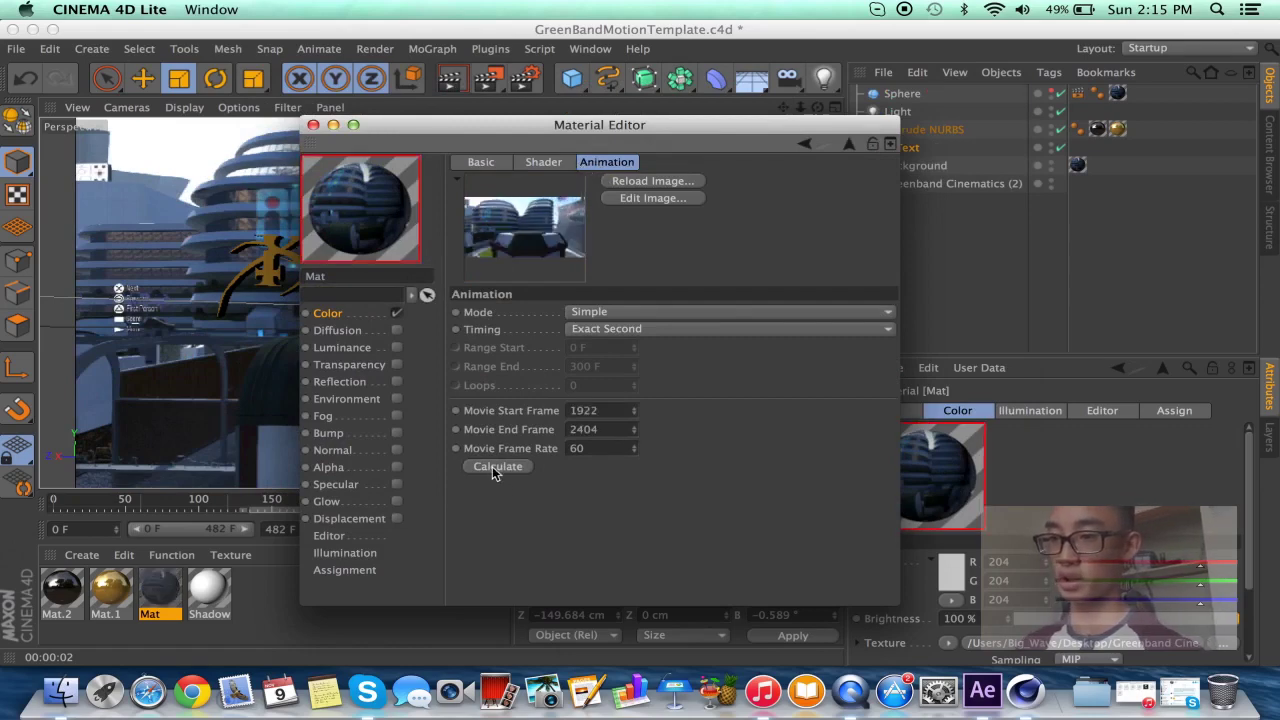
pyautogui.click(313, 124)
pyautogui.click(128, 500)
pyautogui.moveTo(128, 500); pyautogui.dragTo(716, 500)
pyautogui.moveTo(573, 500); pyautogui.dragTo(42, 480)
pyautogui.click(110, 592)
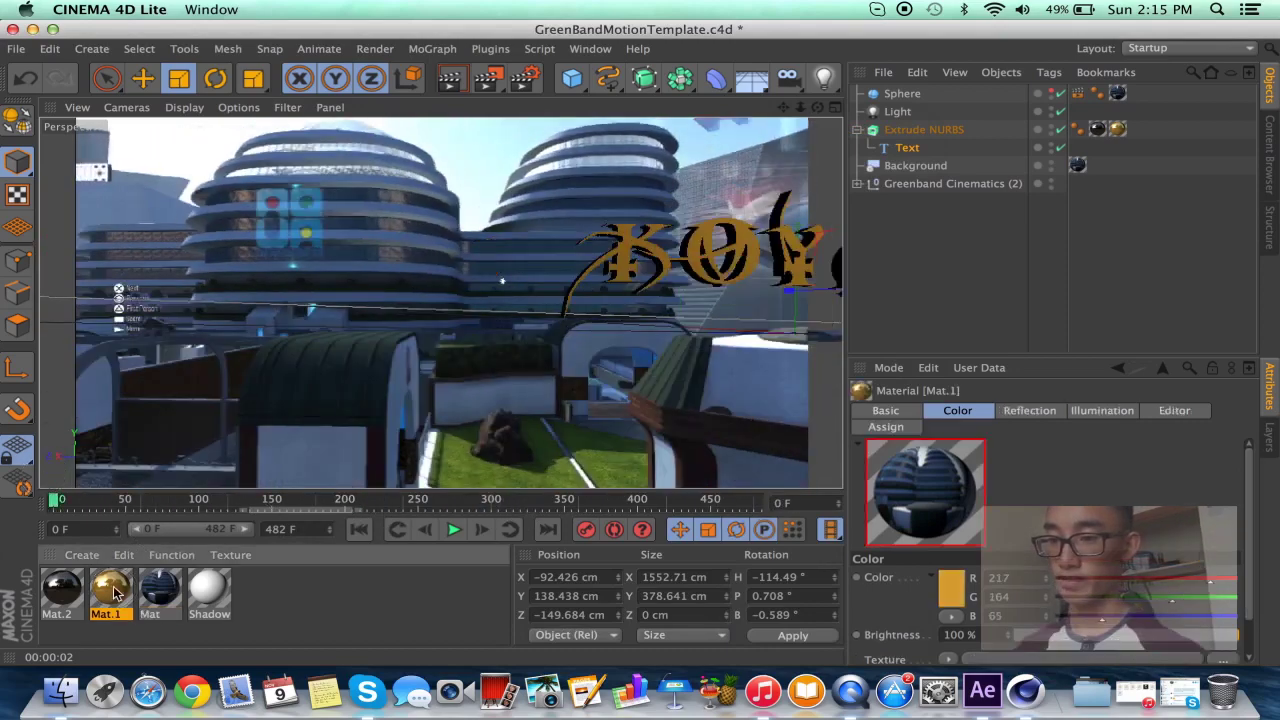
pyautogui.click(62, 590)
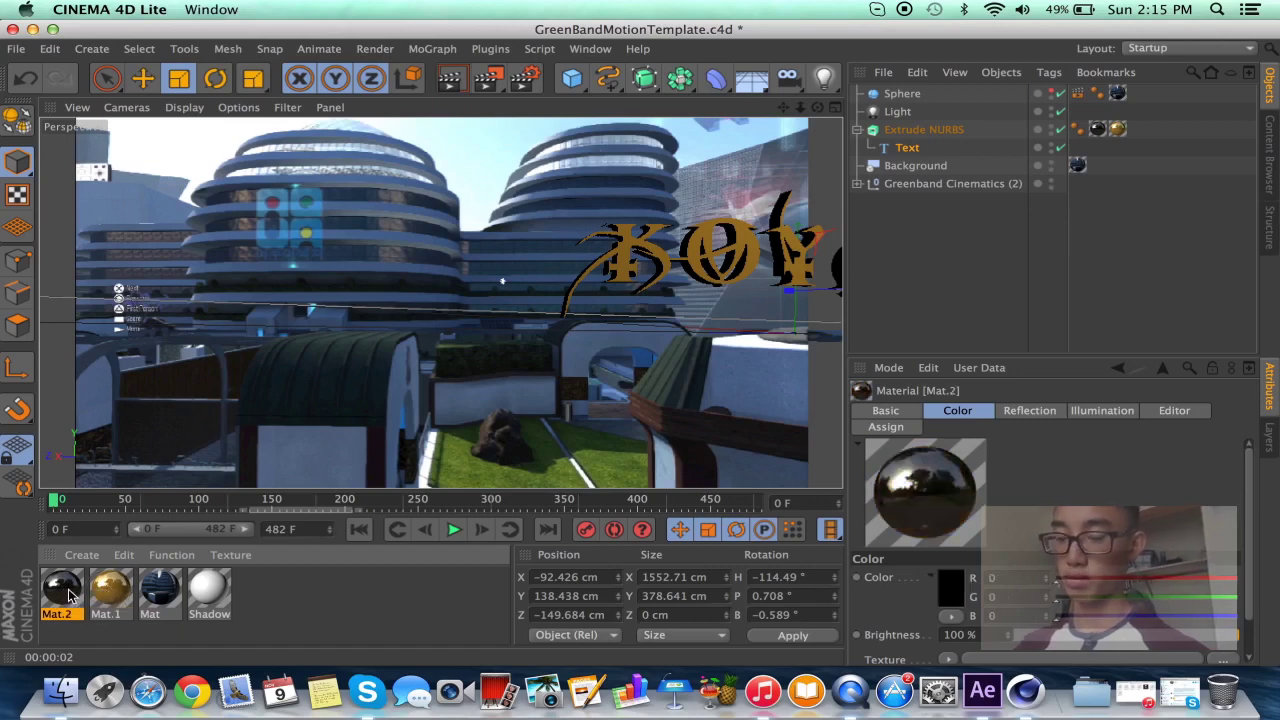
pyautogui.click(925, 130)
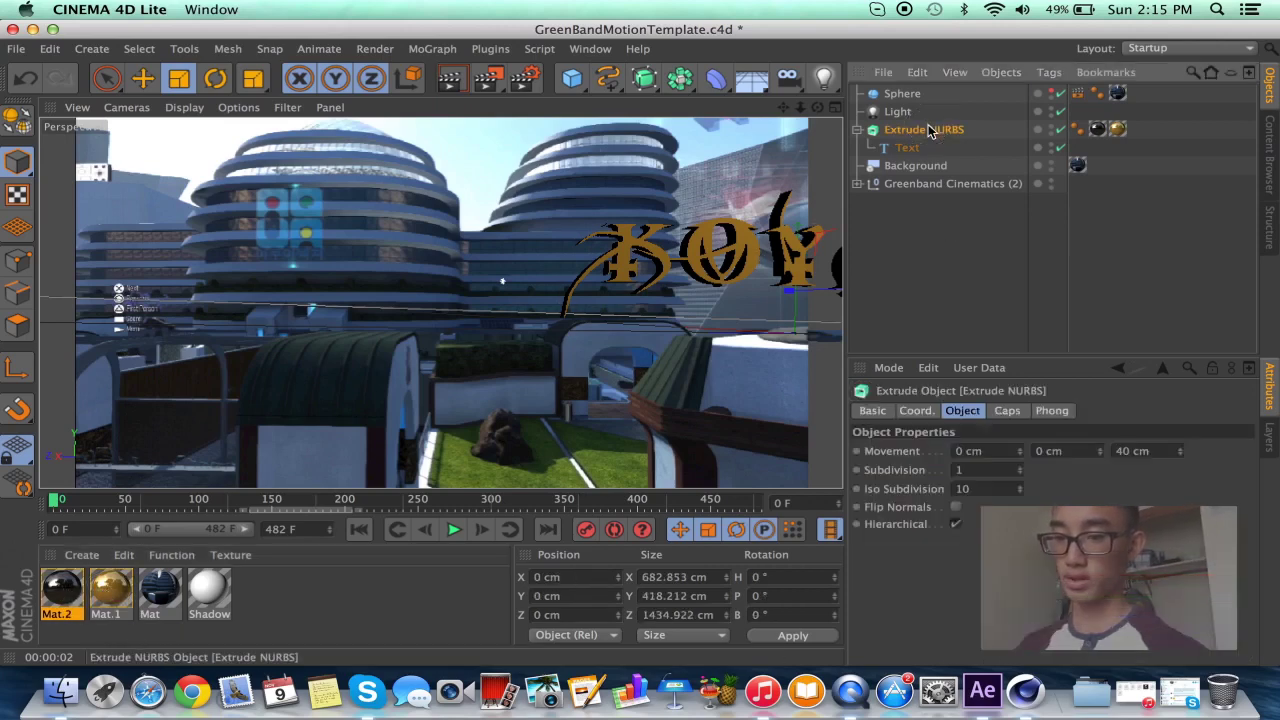
pyautogui.click(1098, 130)
pyautogui.click(1112, 132)
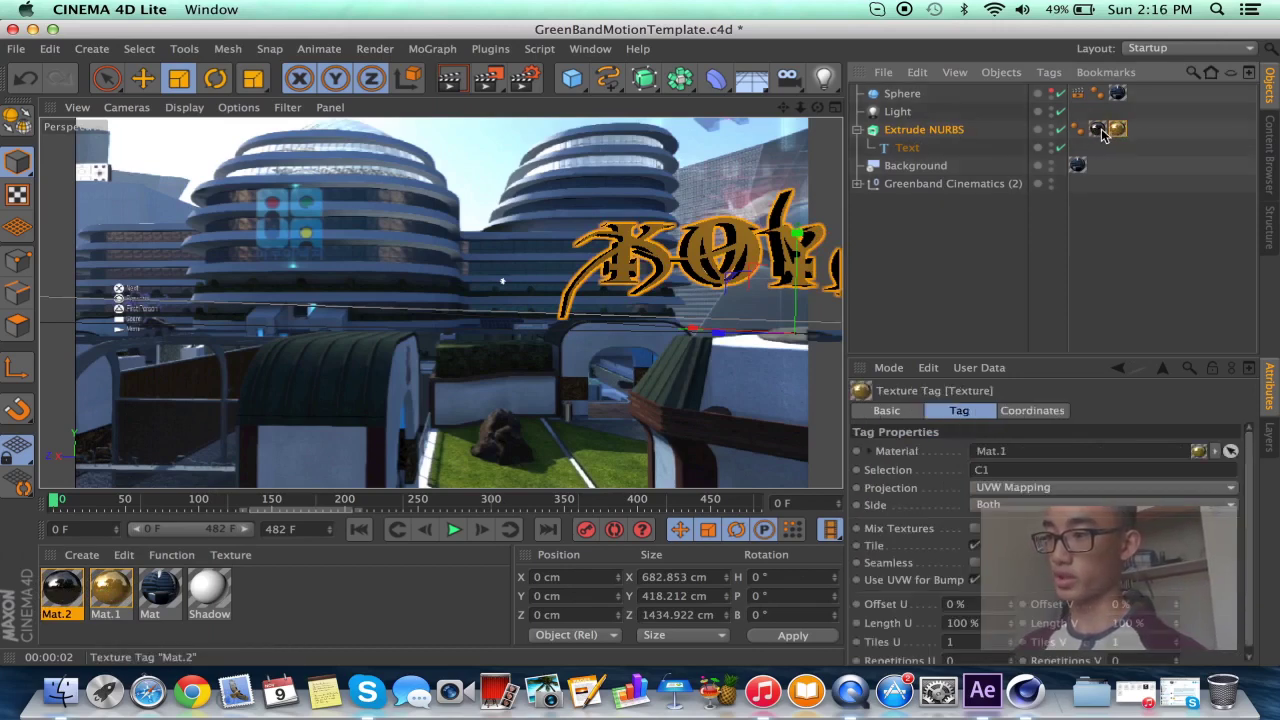
pyautogui.click(922, 130)
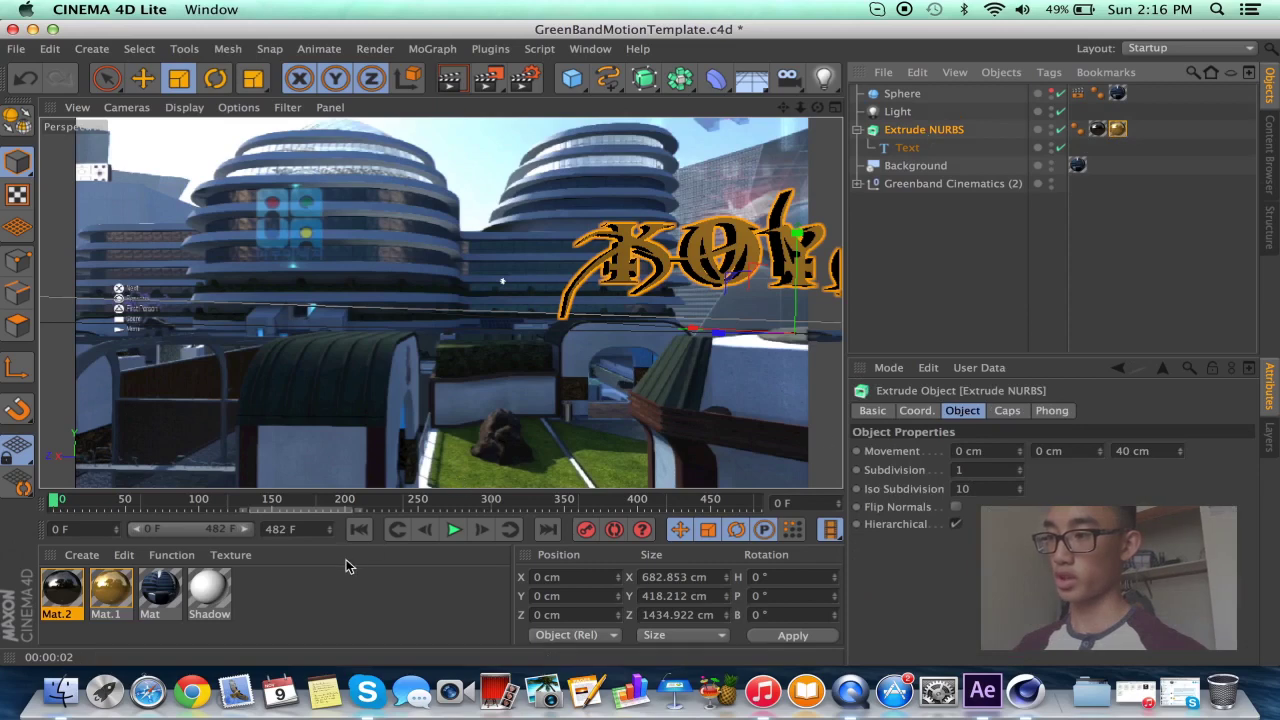
pyautogui.click(907, 147)
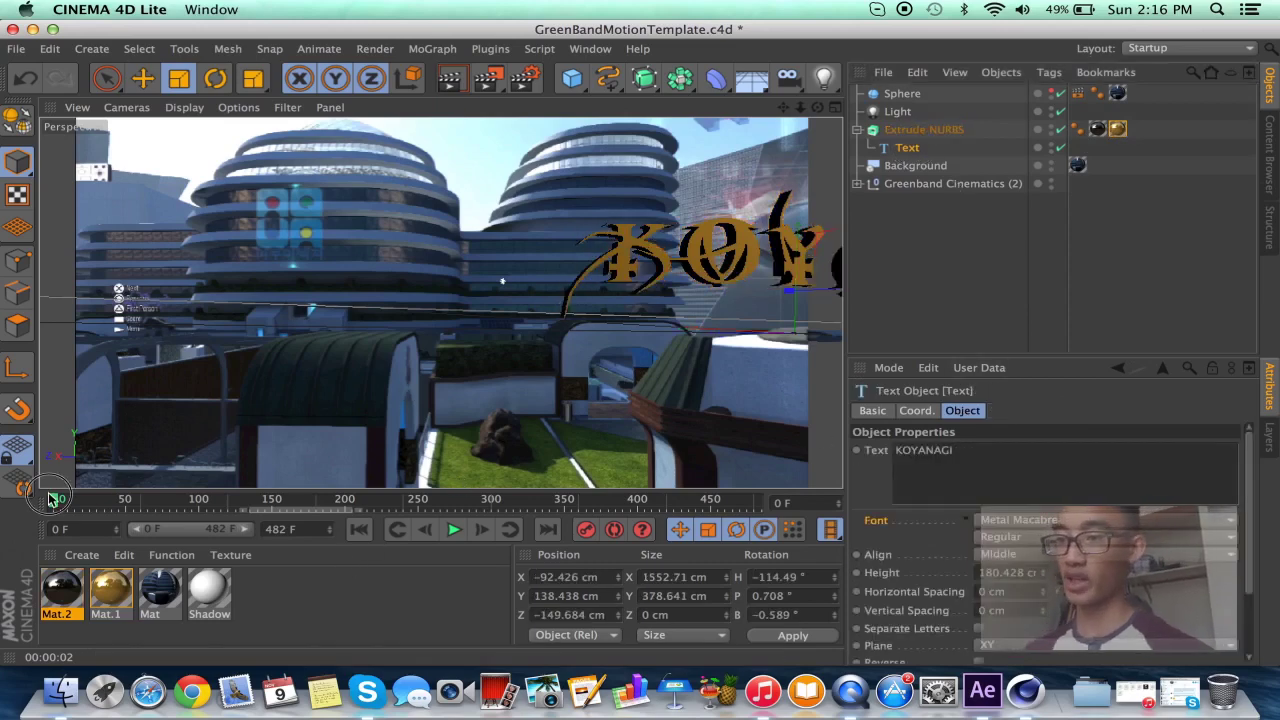
# Preview a later frame and delete the KOYANAGI wording from the Text field.
pyautogui.moveTo(56, 500); pyautogui.dragTo(312, 502)
pyautogui.doubleClick(955, 452)
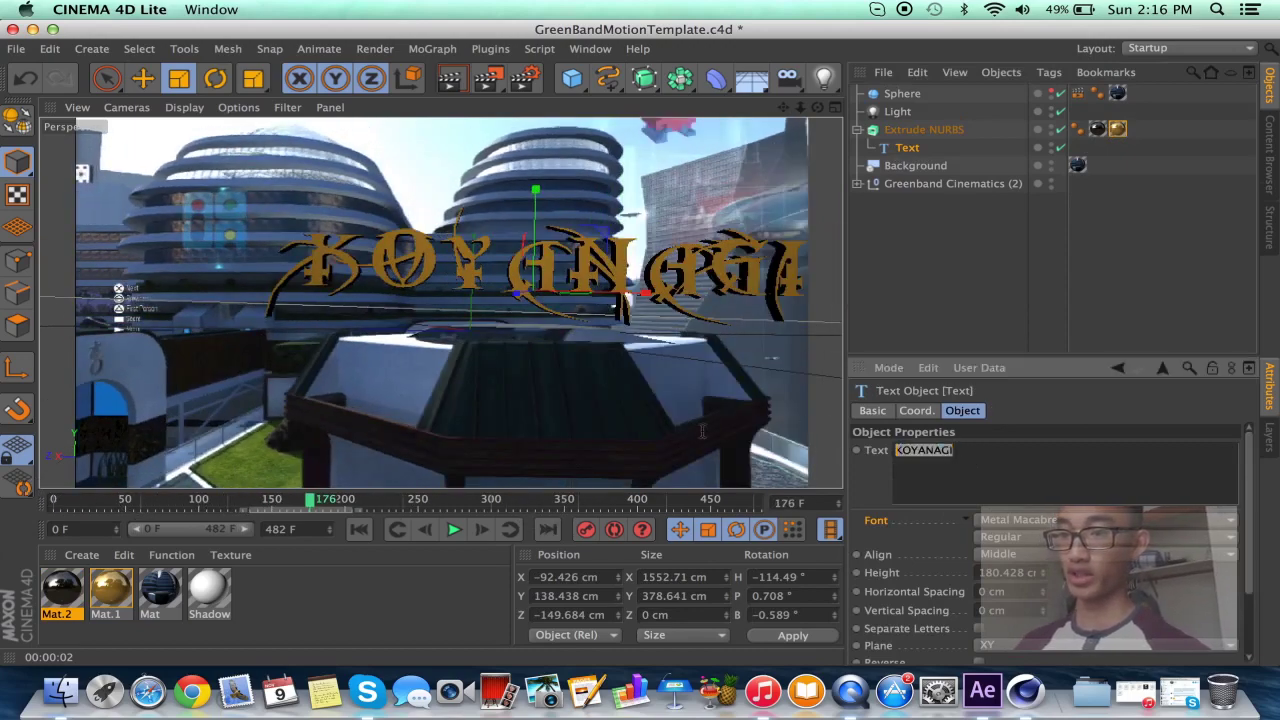
pyautogui.press('BackSpace')
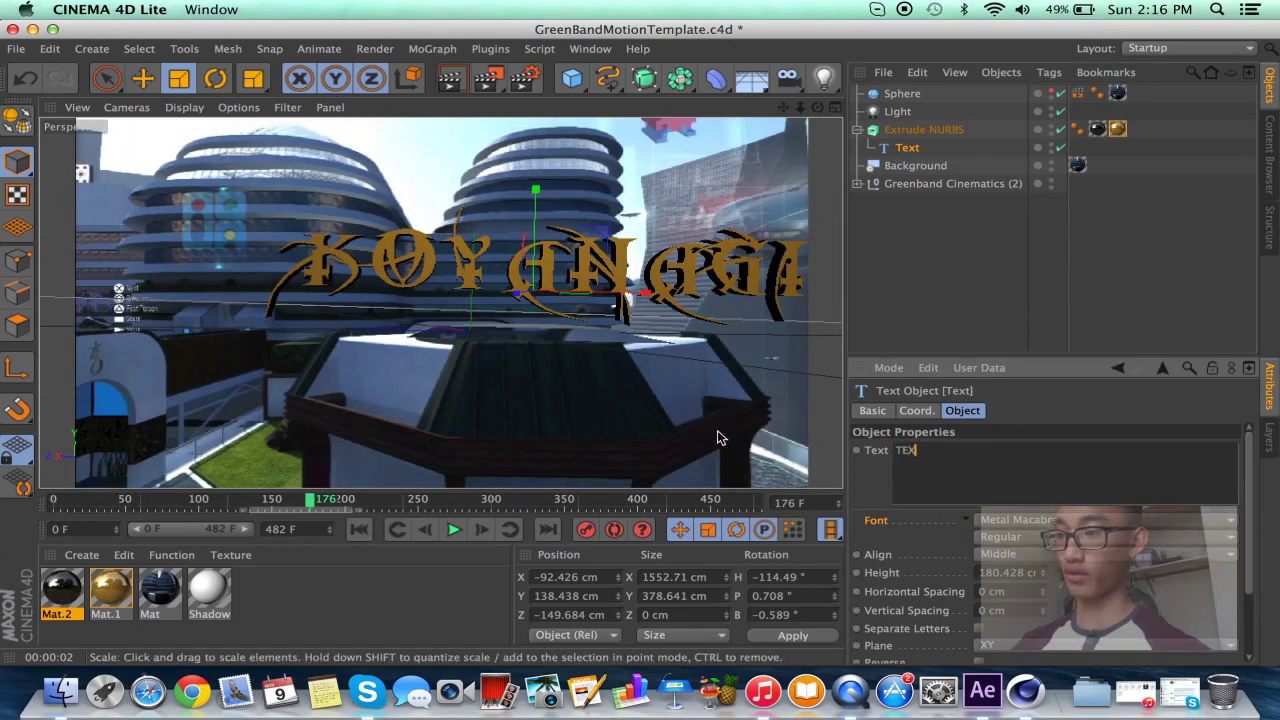
pyautogui.click(962, 276)
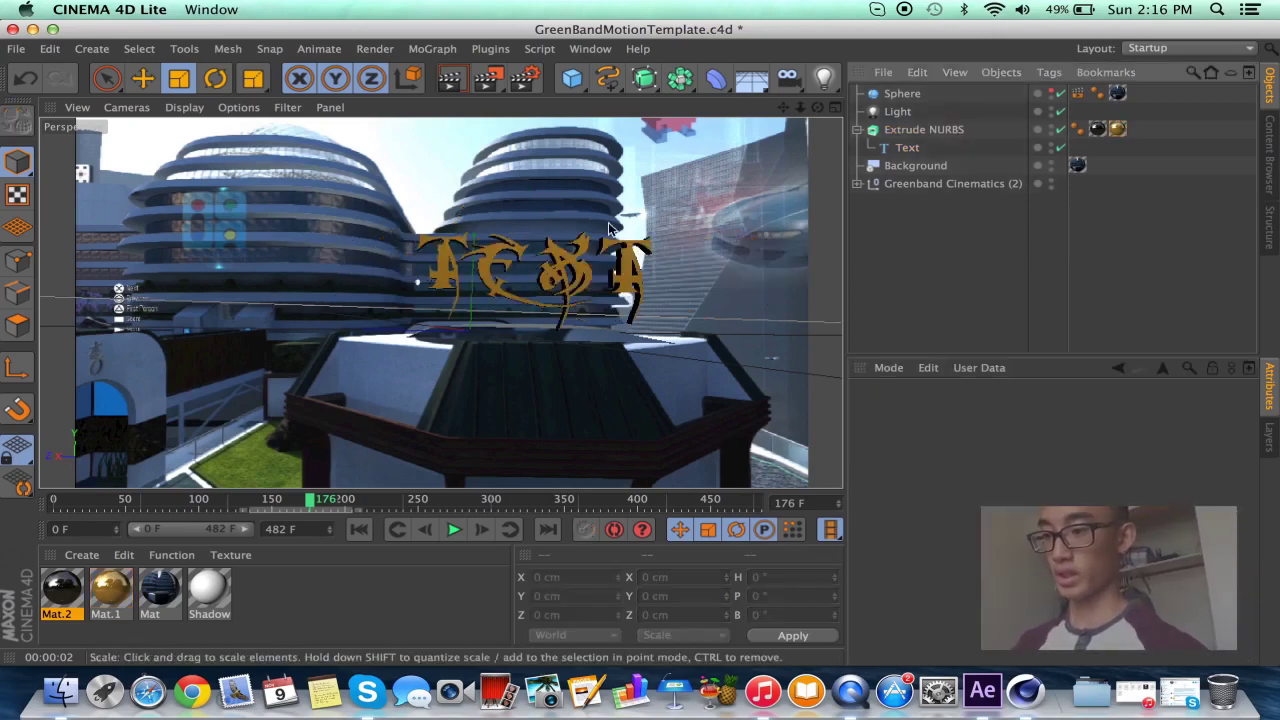
# Reselect the Text object inside the Extrude NURBS hierarchy.
pyautogui.click(907, 147)
pyautogui.click(857, 130)
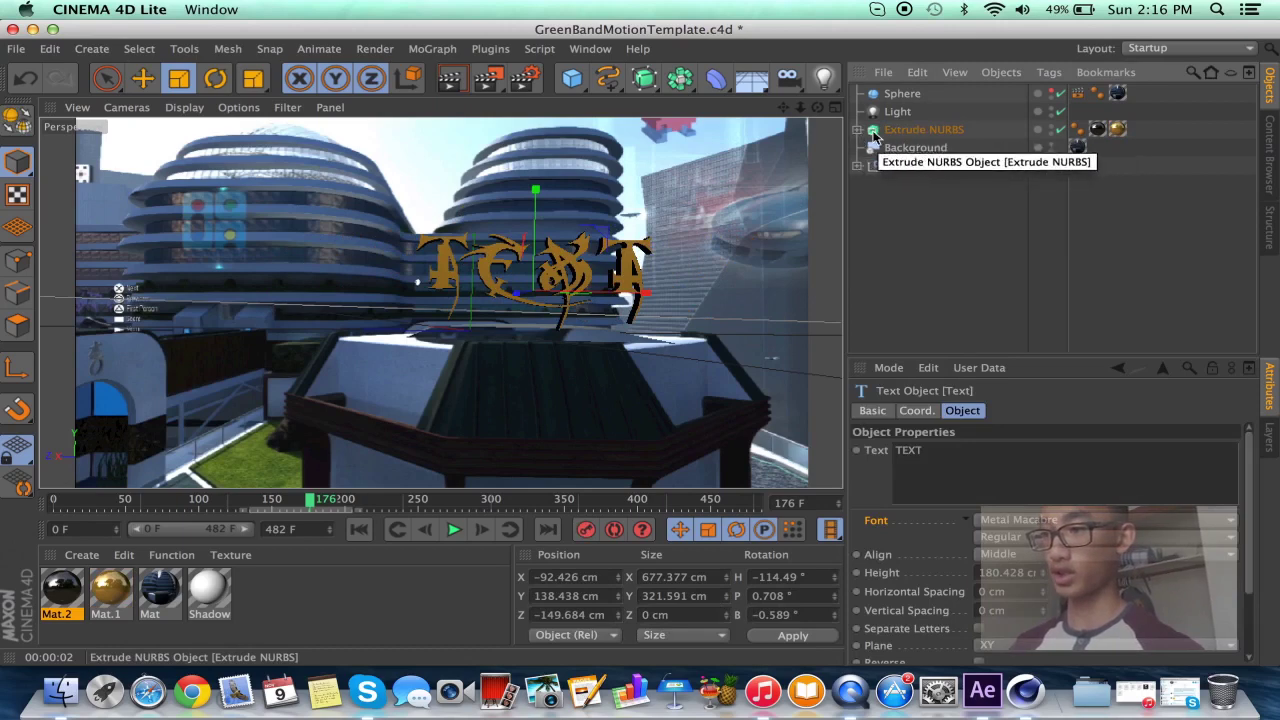
pyautogui.click(857, 130)
pyautogui.click(908, 150)
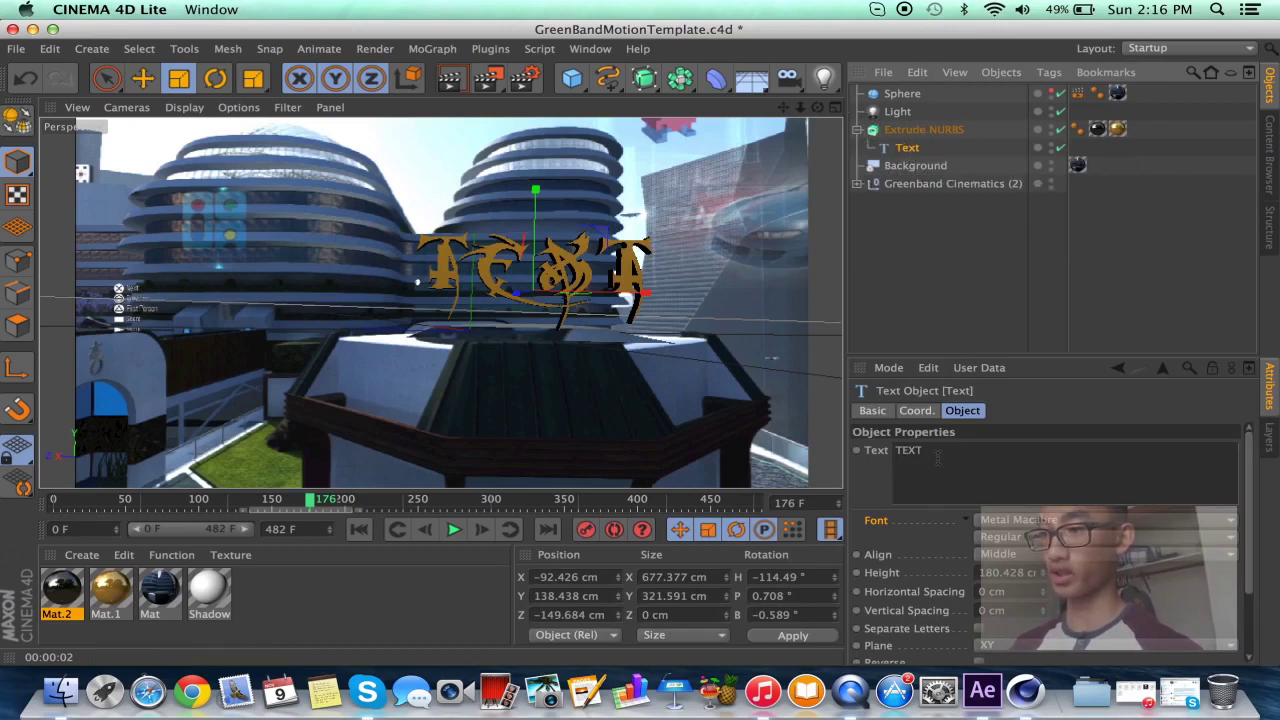
pyautogui.click(857, 130)
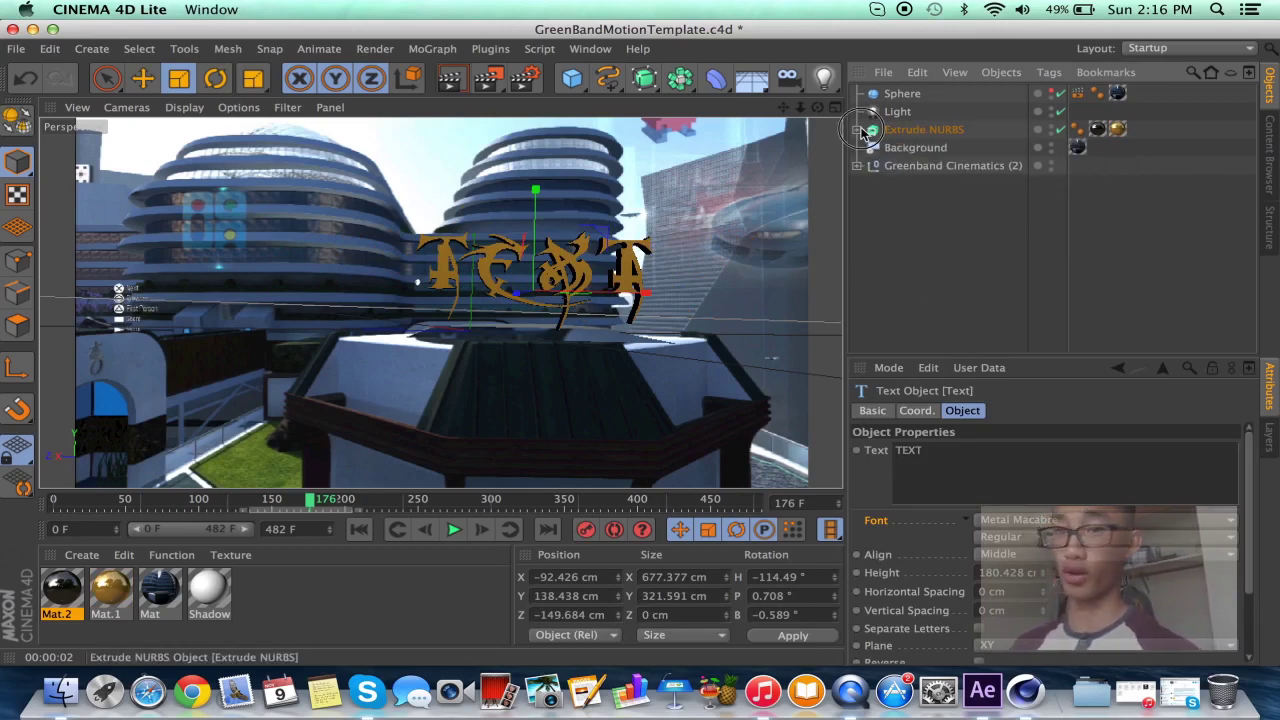
pyautogui.click(857, 130)
pyautogui.click(906, 136)
pyautogui.click(907, 148)
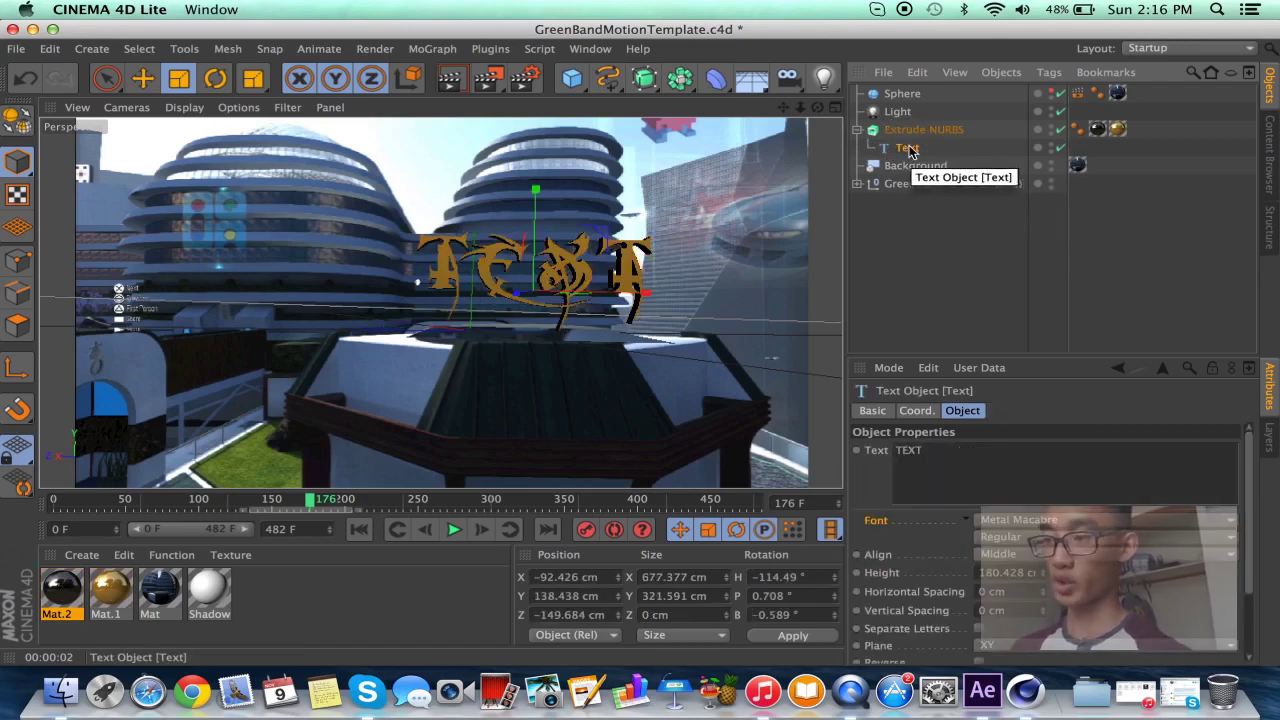
# Review the Text object's Coord. and Object tabs, then clear the TEXT wording.
pyautogui.click(957, 408)
pyautogui.click(870, 411)
pyautogui.click(916, 411)
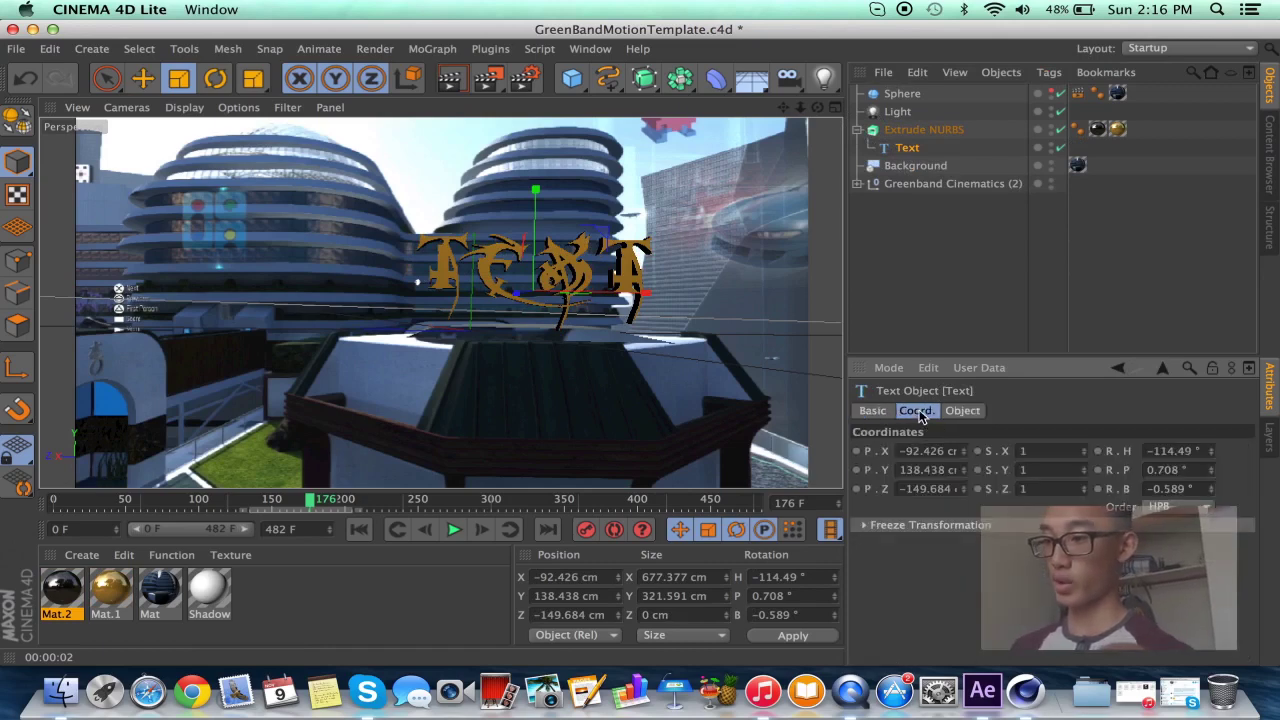
pyautogui.click(960, 411)
pyautogui.click(929, 413)
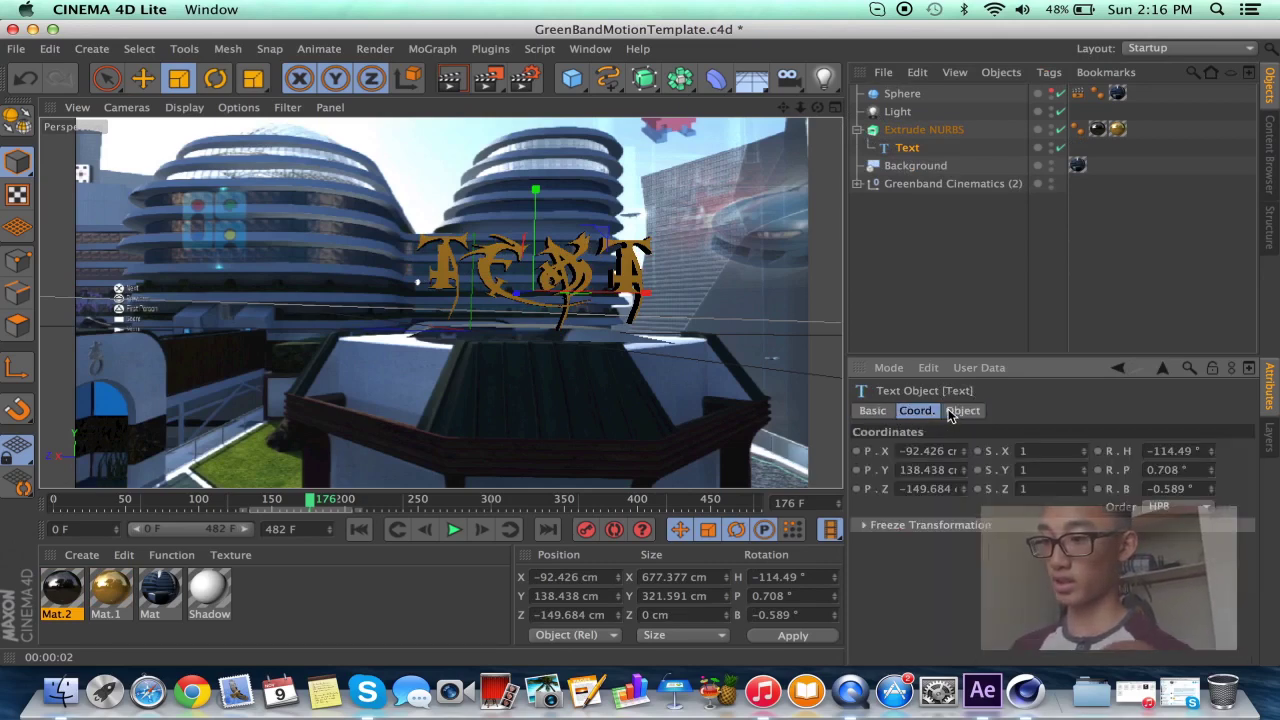
pyautogui.click(961, 411)
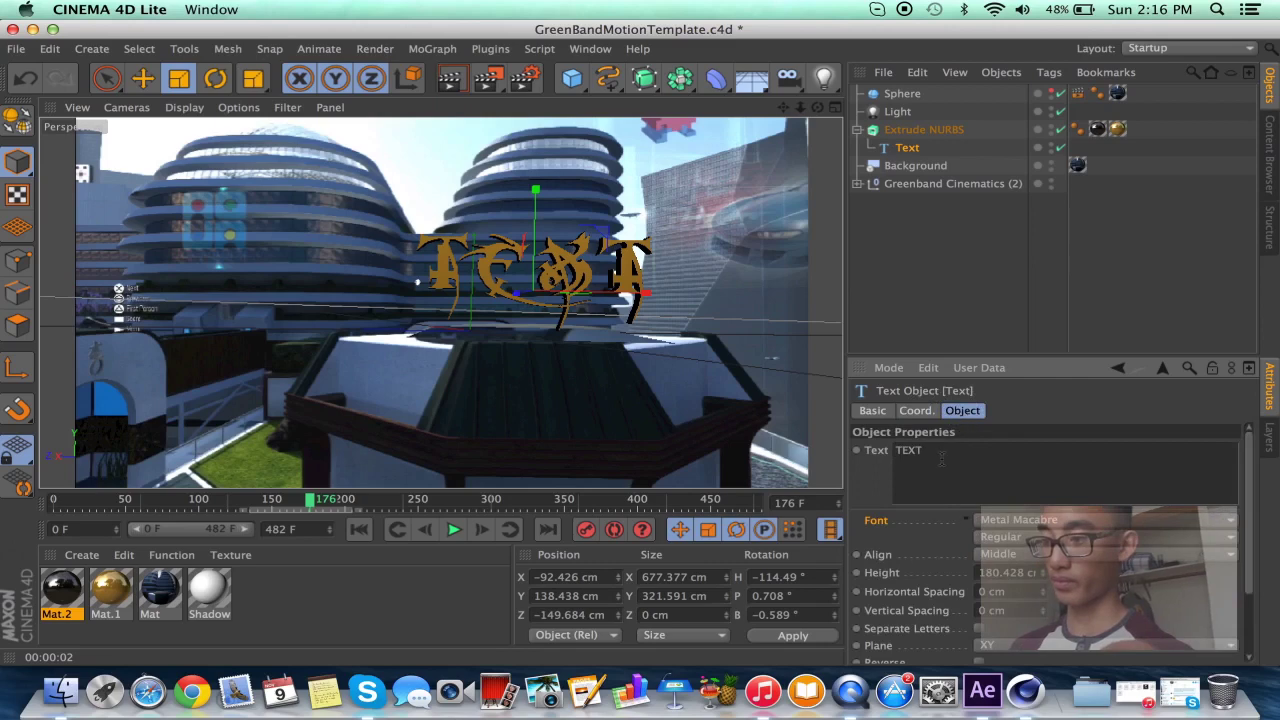
pyautogui.doubleClick(908, 450)
pyautogui.press('BackSpace')
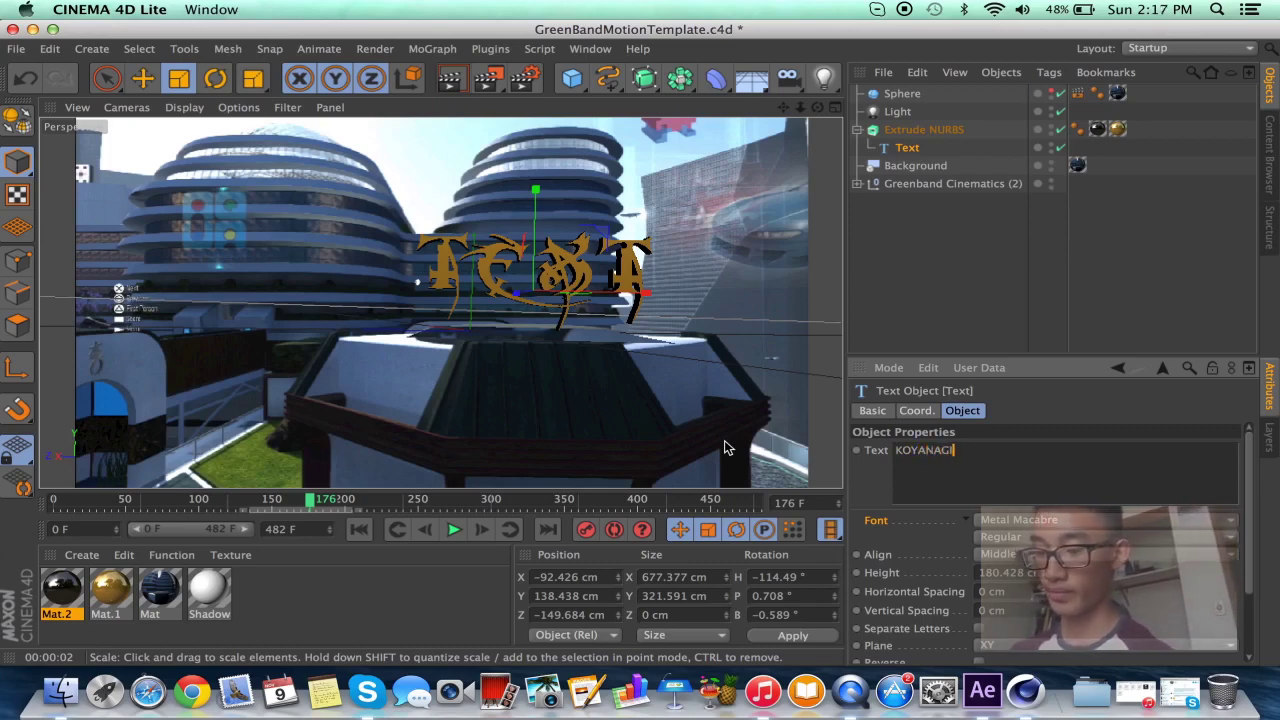
# Commit the KOYANAGI wording so the title updates, then reselect the Text object.
pyautogui.click(910, 268)
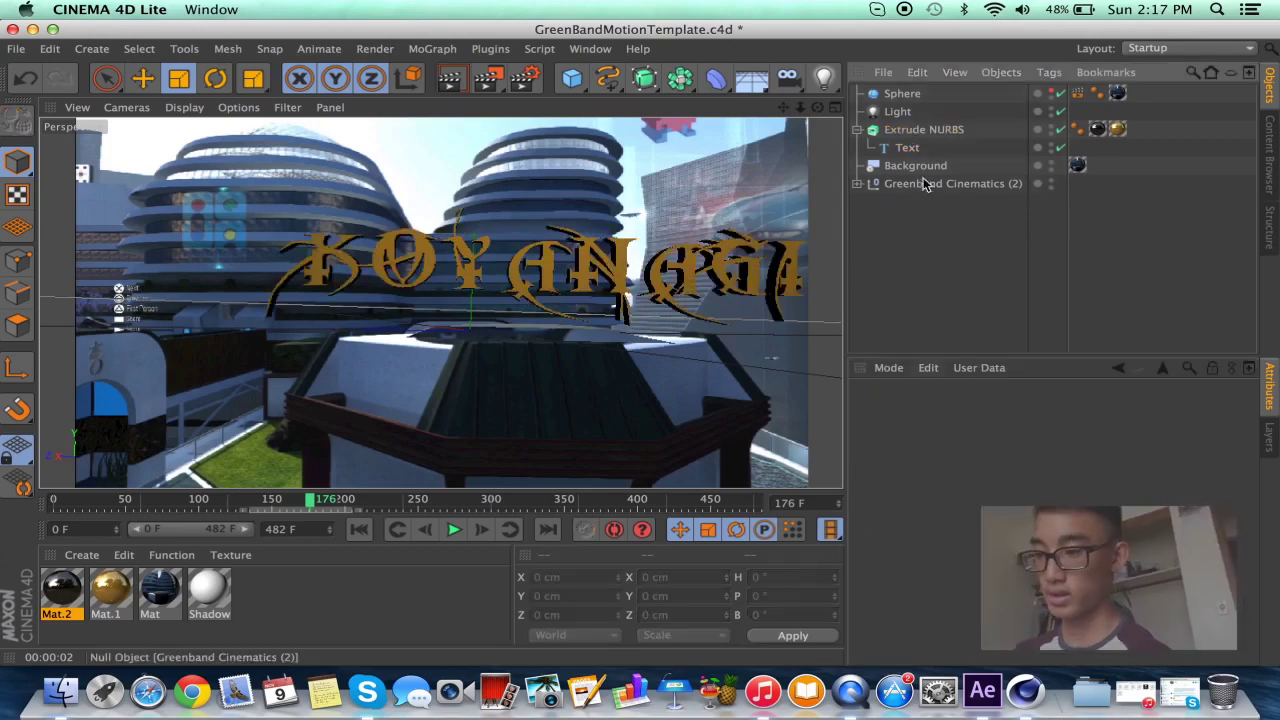
pyautogui.click(914, 149)
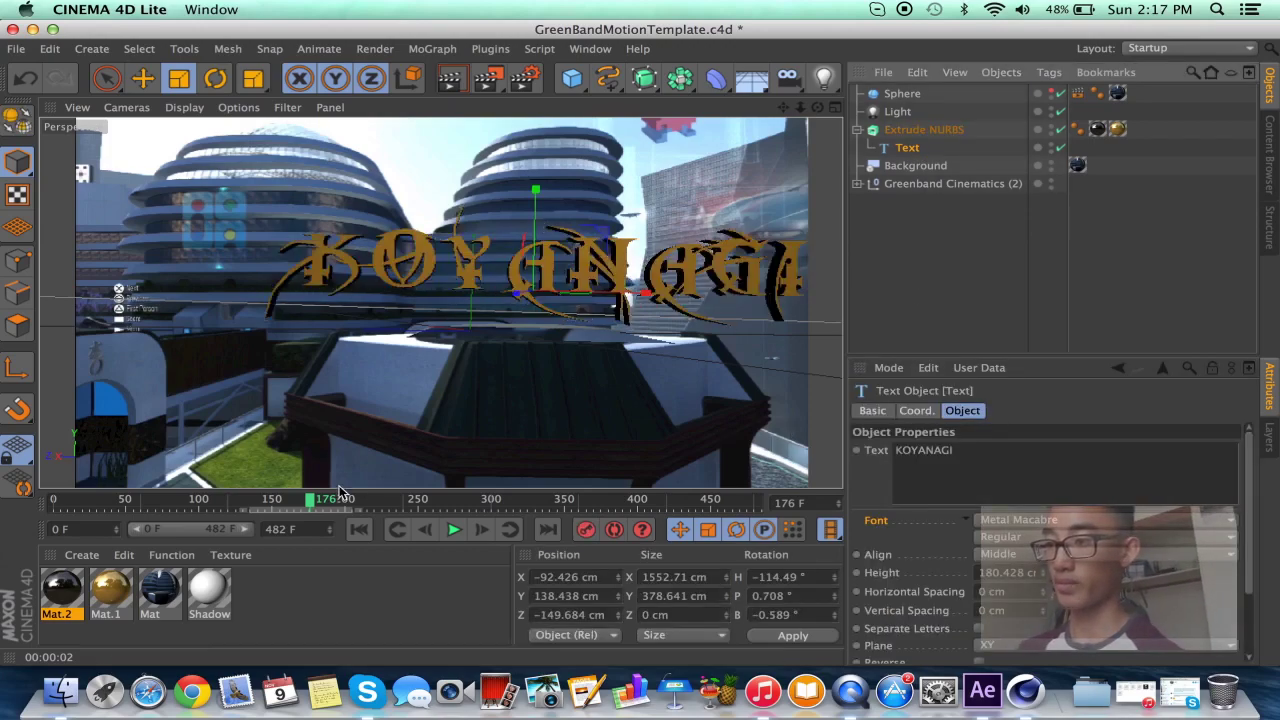
pyautogui.click(905, 94)
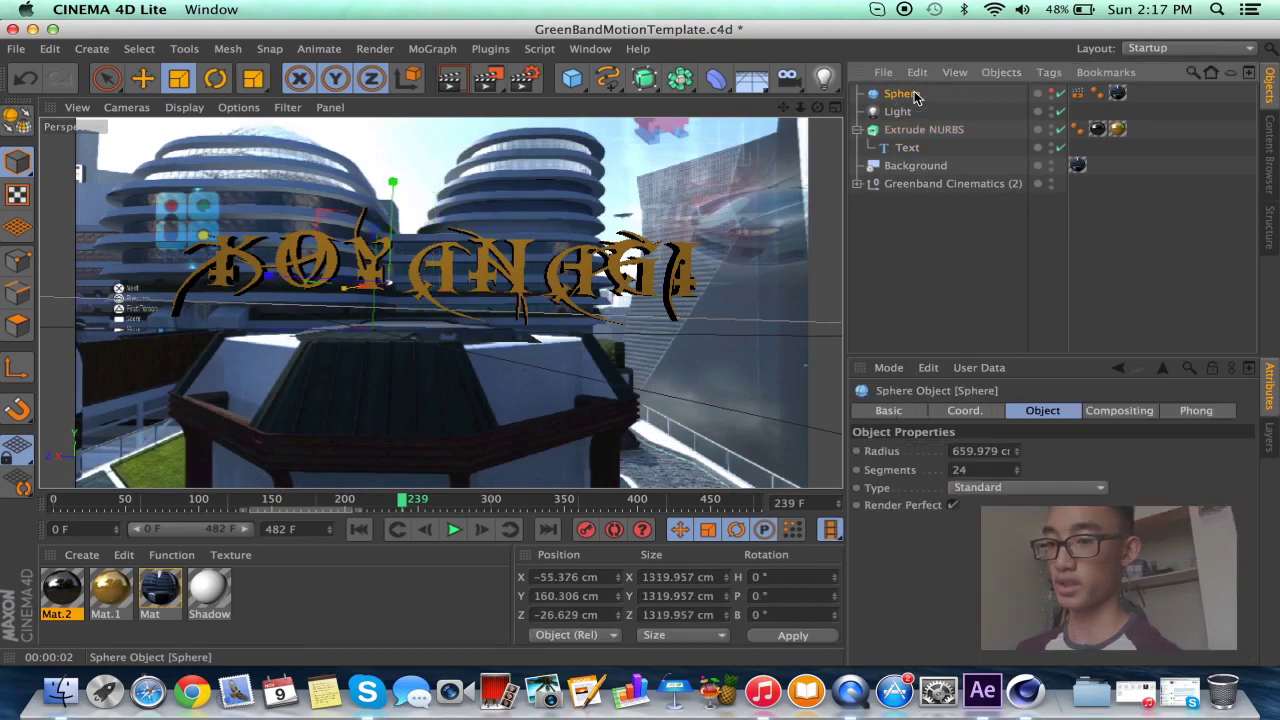
pyautogui.click(1049, 92)
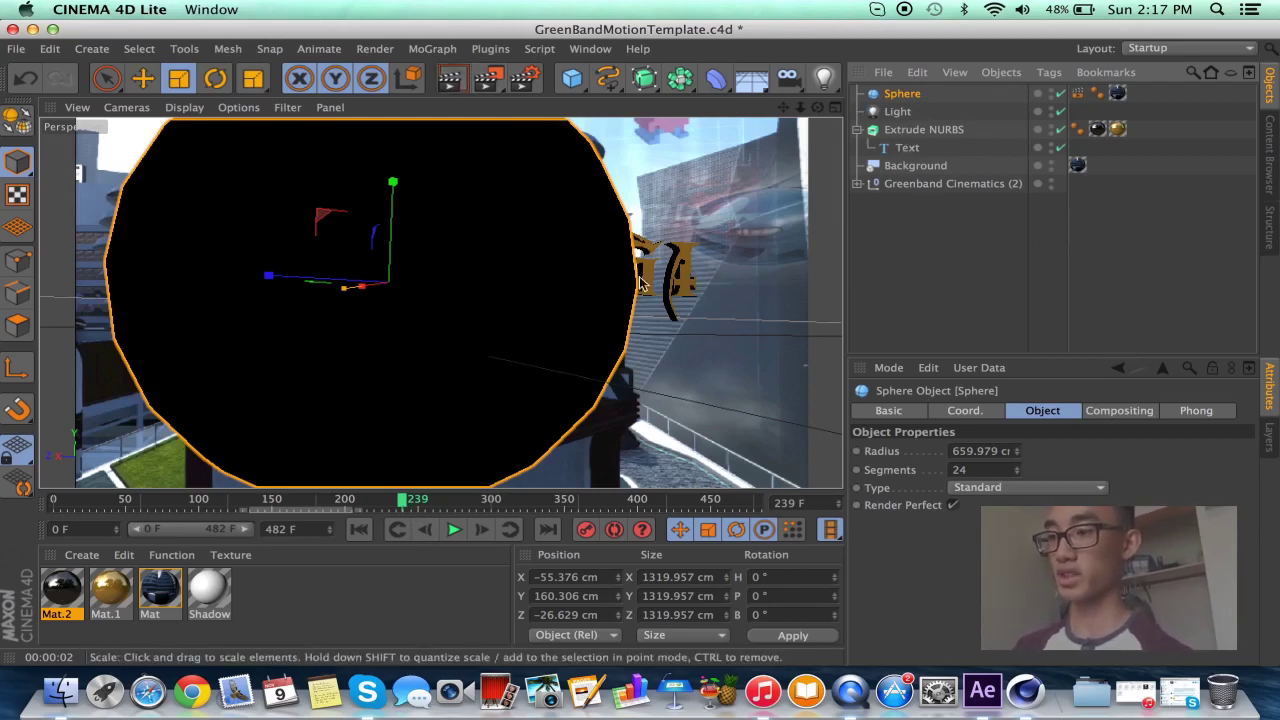
pyautogui.click(908, 148)
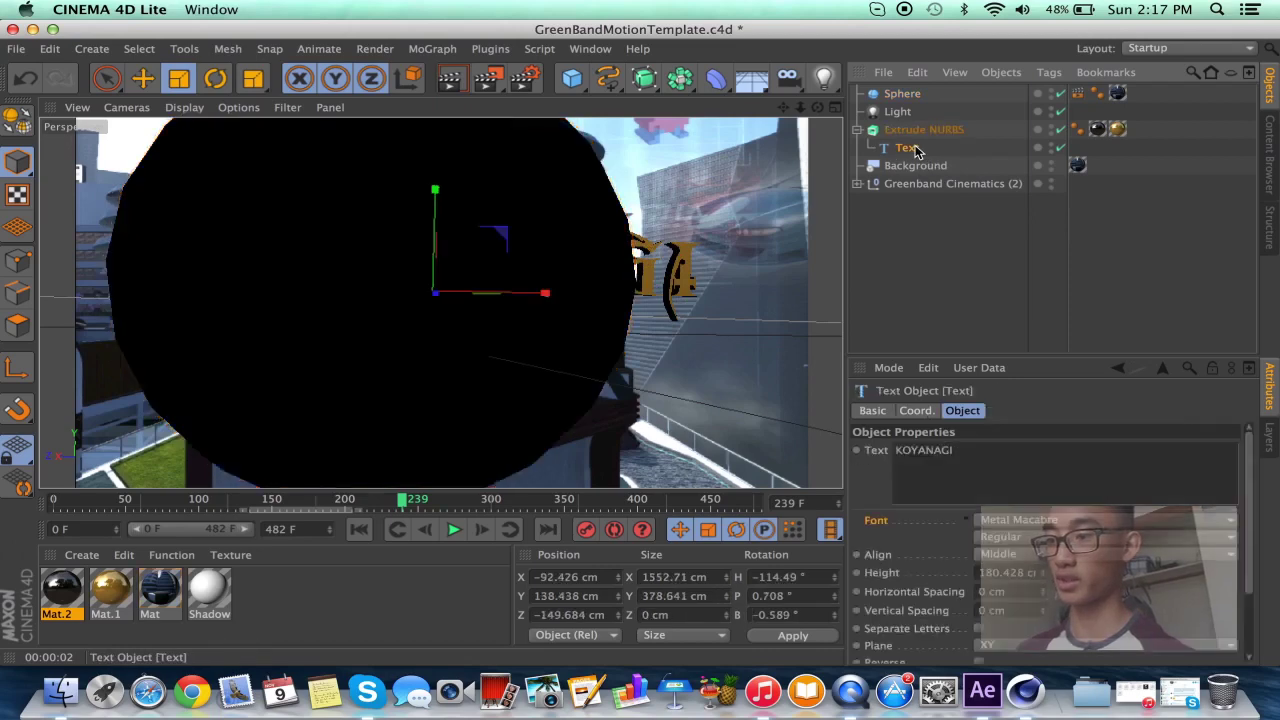
pyautogui.click(886, 96)
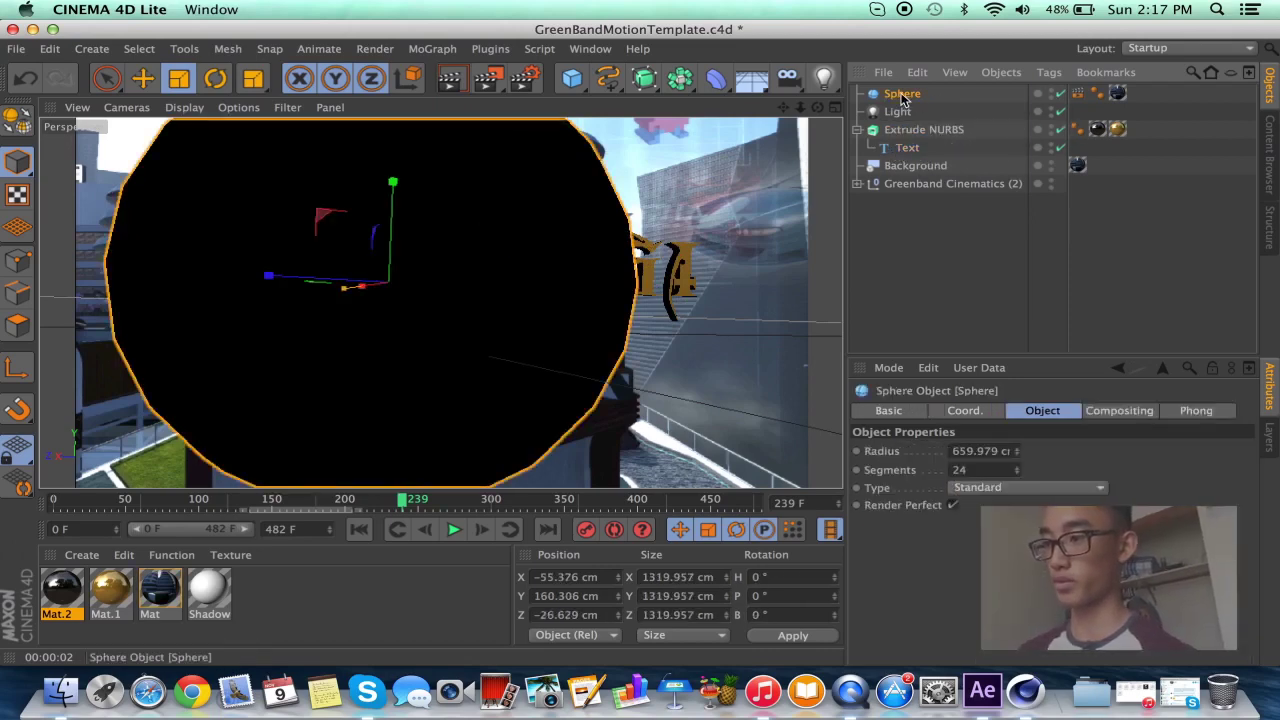
pyautogui.click(1052, 94)
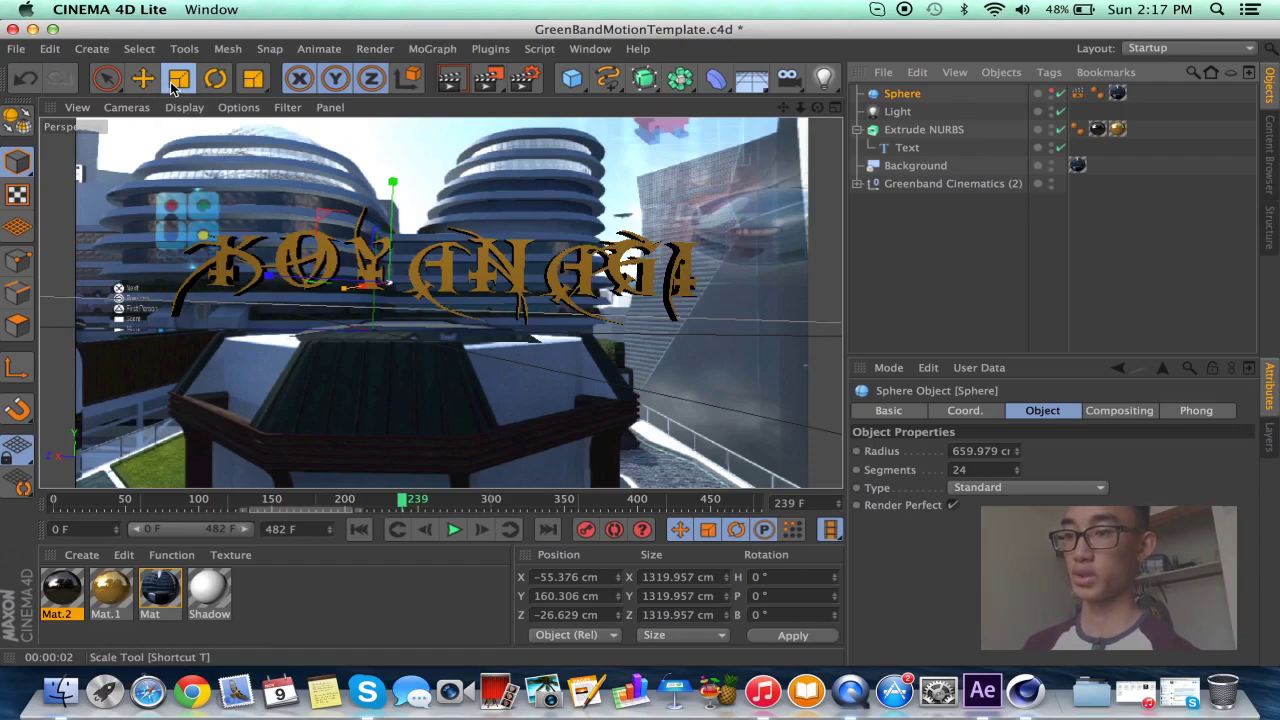
# Undo an accidental sphere scale and shrink the KOYANAGI text with the Scale tool.
pyautogui.moveTo(549, 209); pyautogui.dragTo(322, 236)
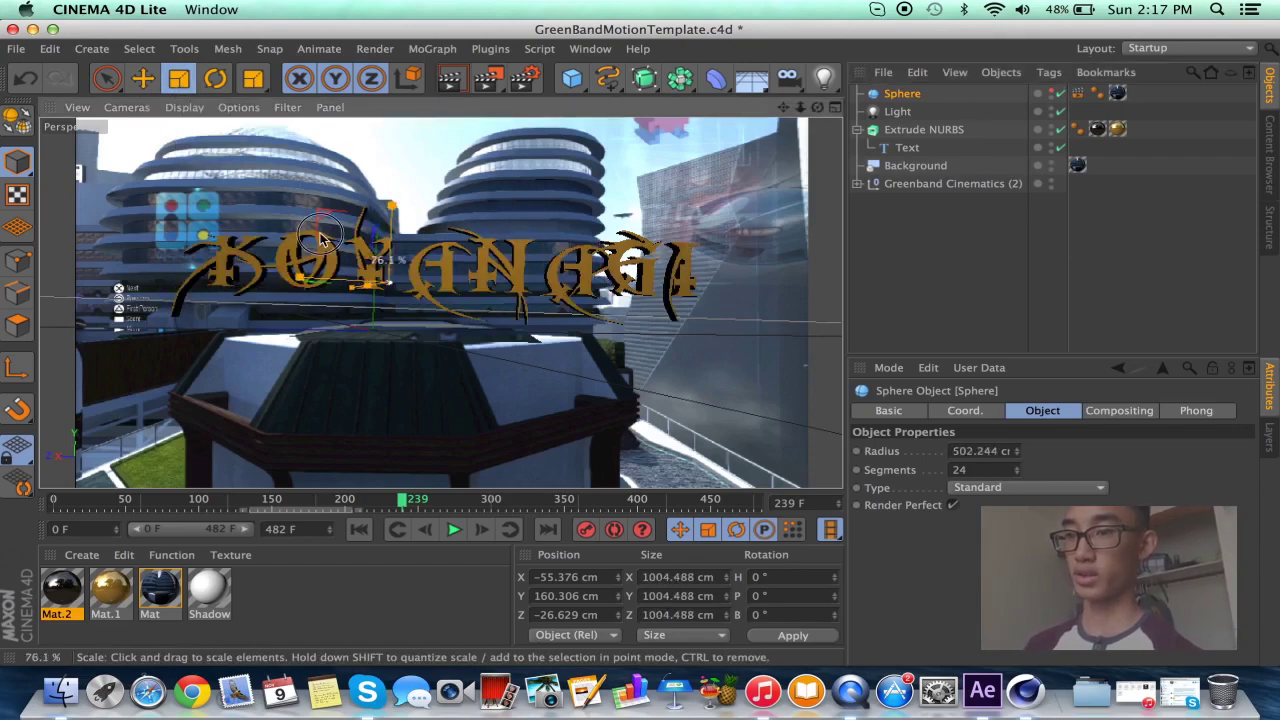
pyautogui.hotkey('ctrl', 'z')
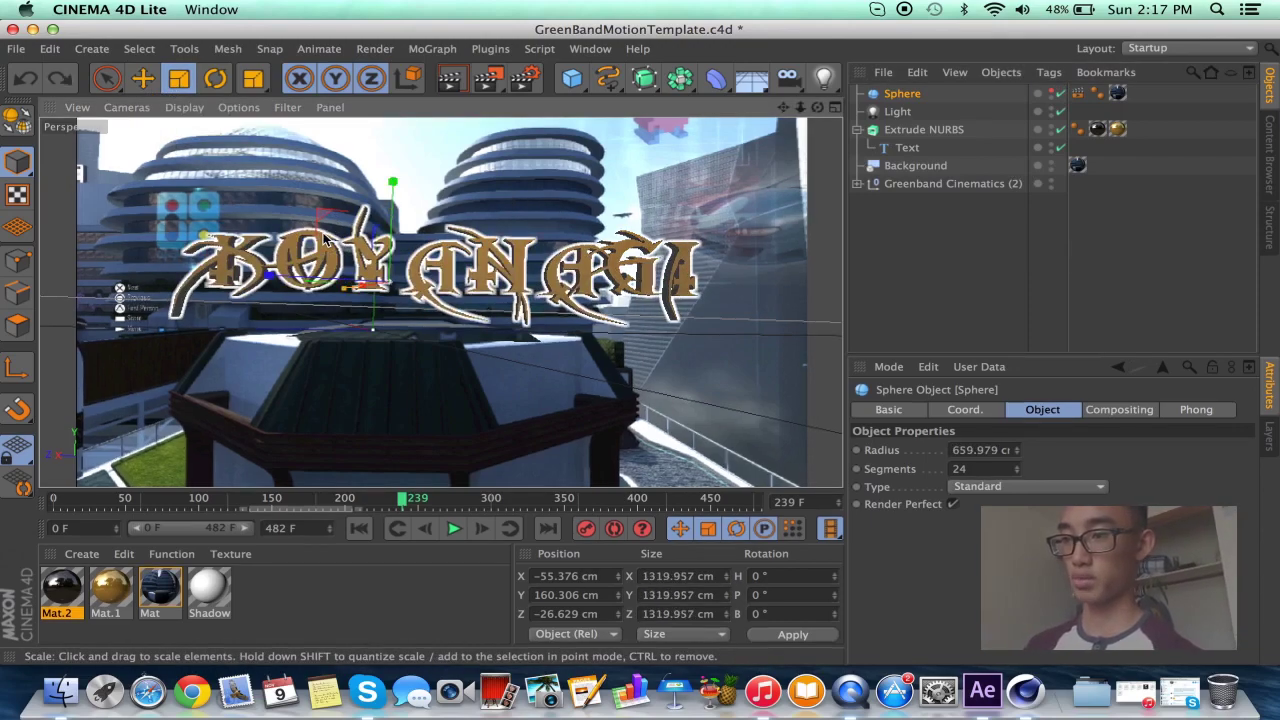
pyautogui.click(470, 262)
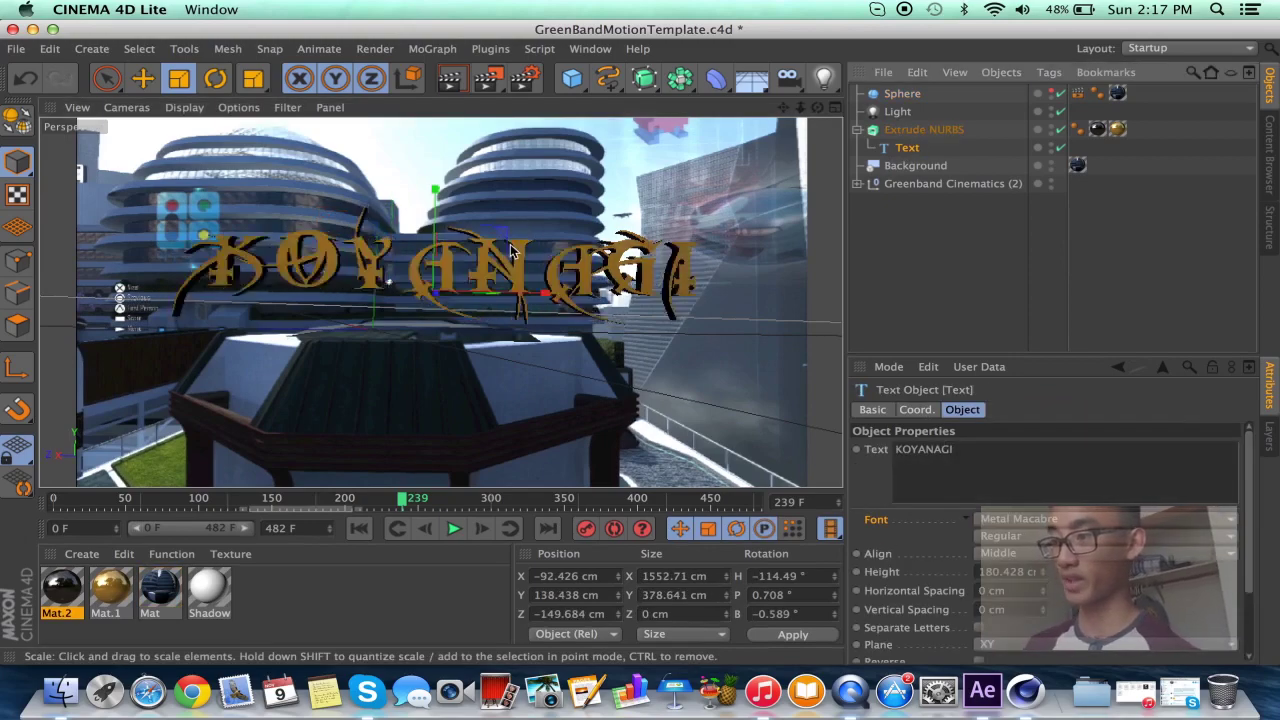
pyautogui.click(179, 78)
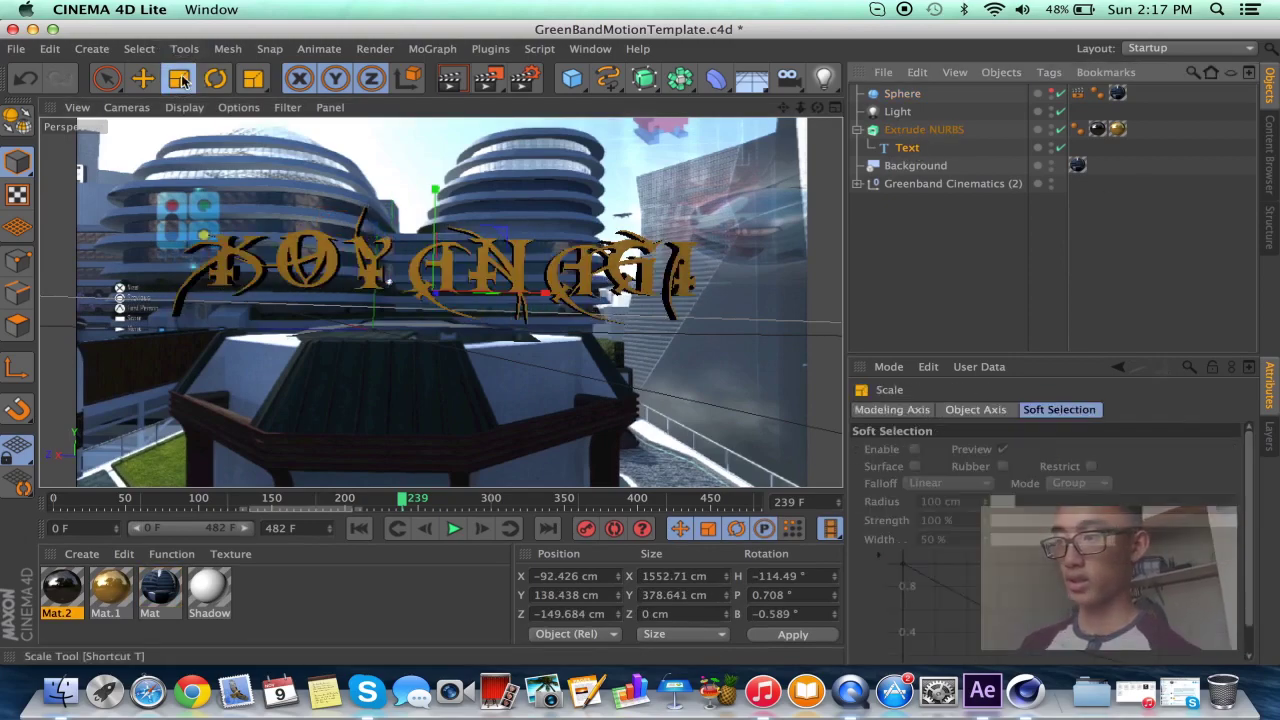
pyautogui.moveTo(516, 244); pyautogui.dragTo(290, 276)
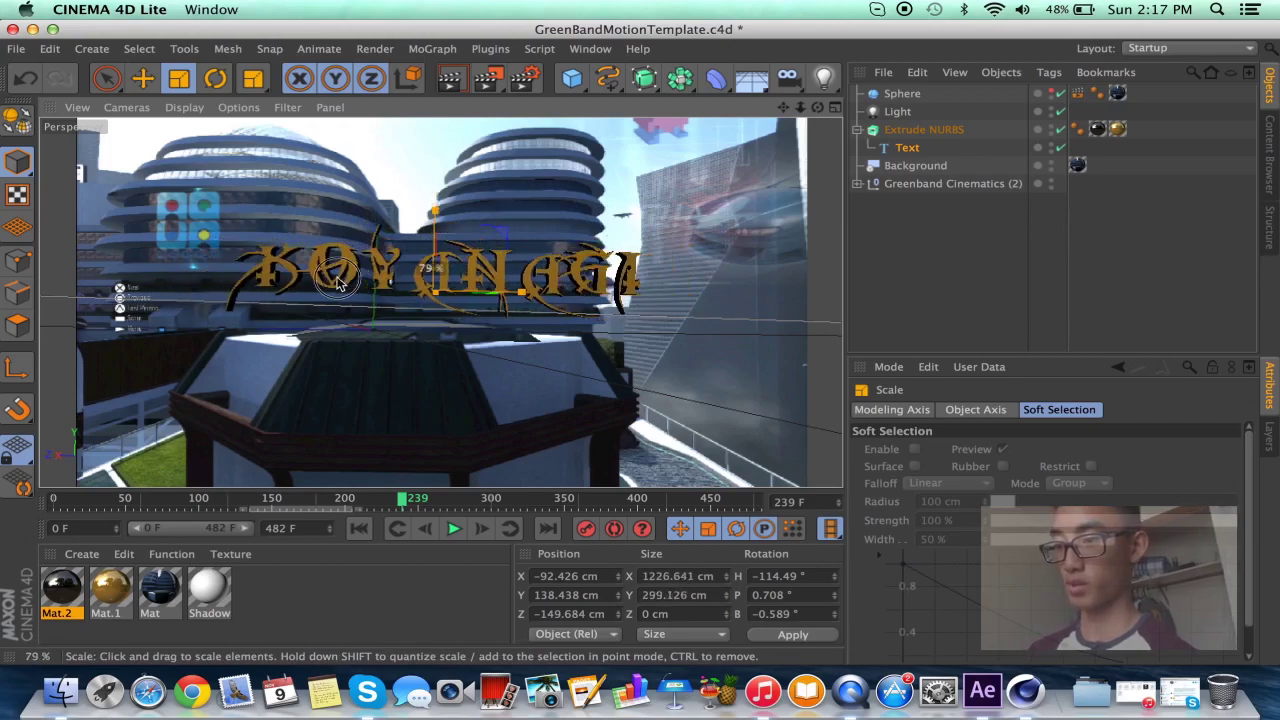
# Toggle the Sphere's visibility, render the active view, and select the extruded text group.
pyautogui.click(1043, 94)
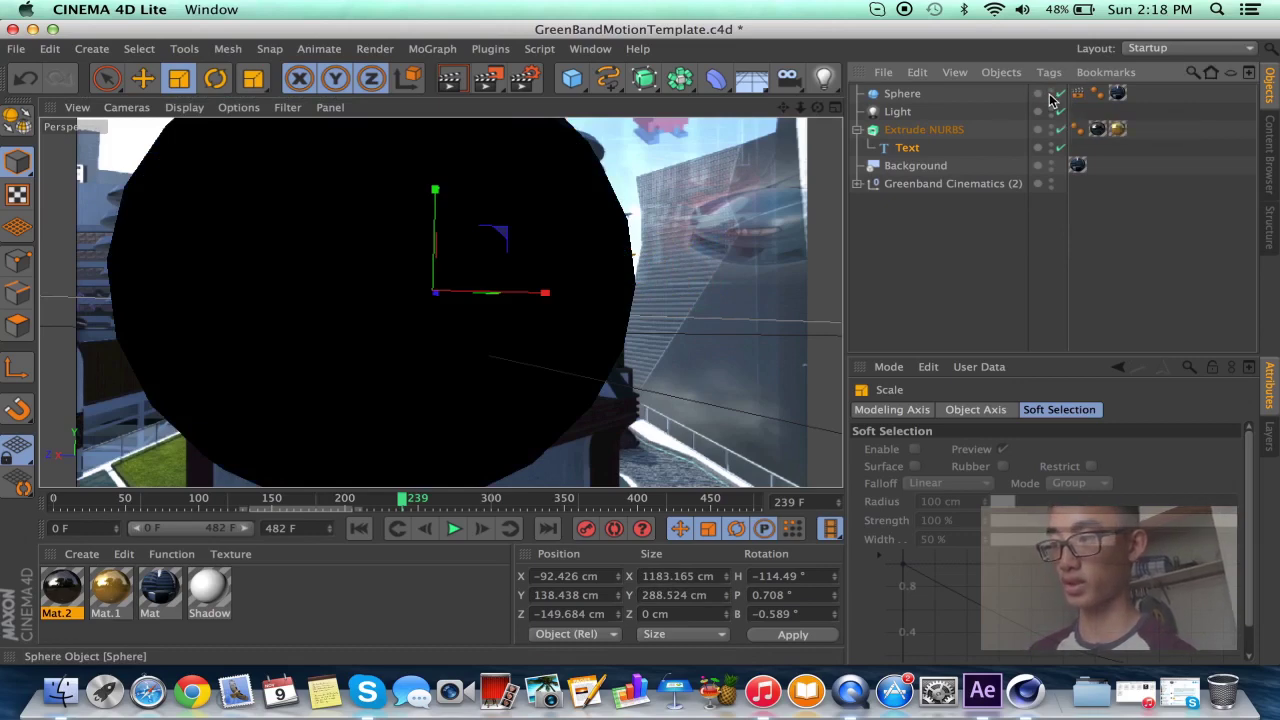
pyautogui.click(1051, 93)
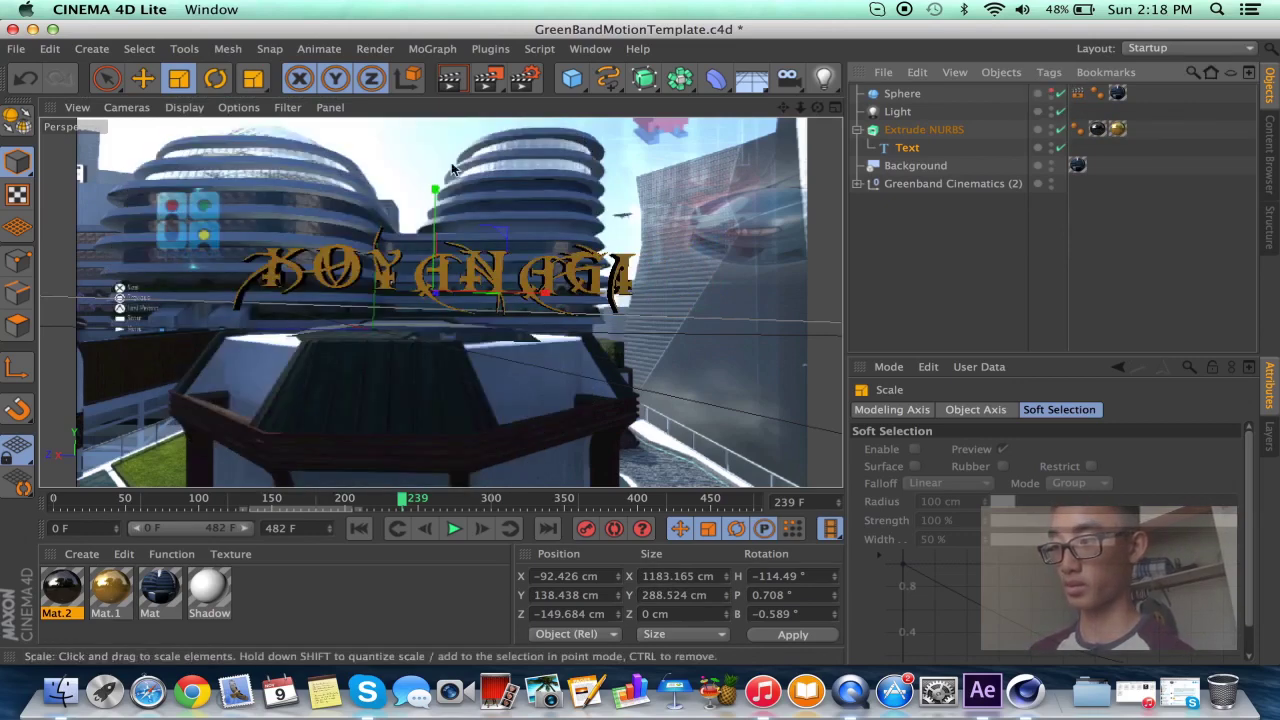
pyautogui.click(450, 82)
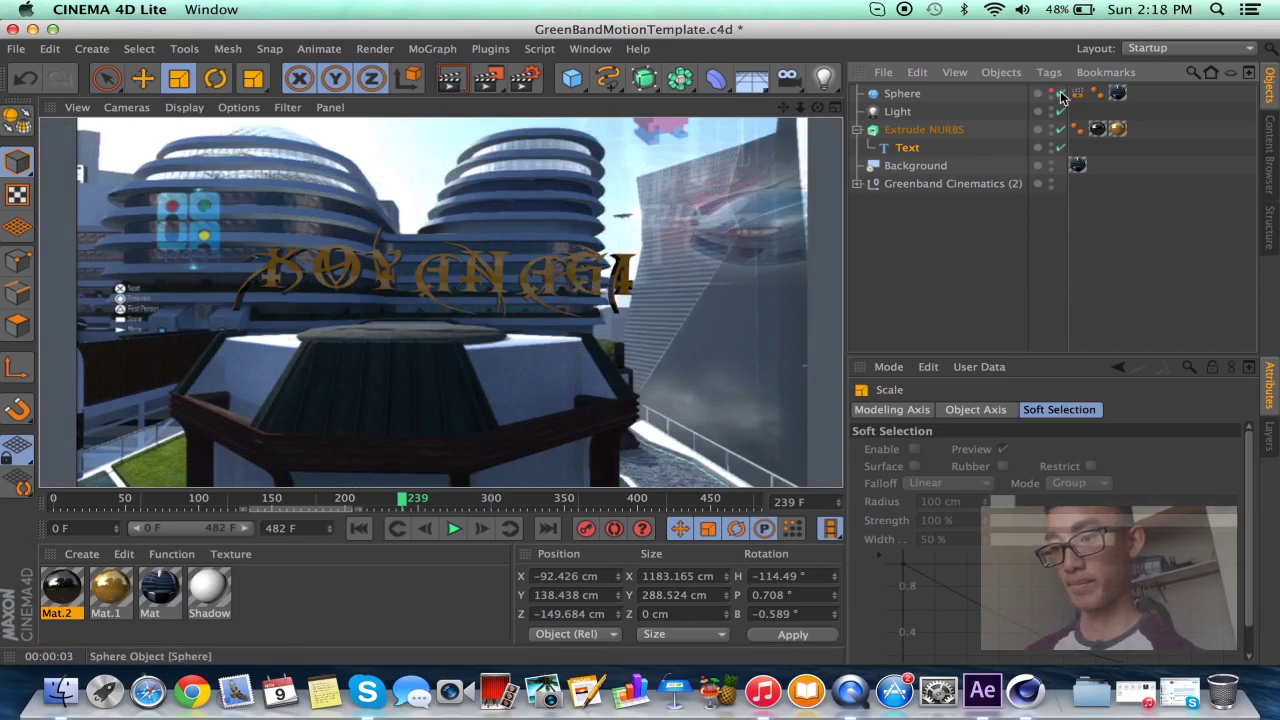
pyautogui.click(920, 130)
# Select the Text object and check that its wording reads KOYANAGI.
pyautogui.click(908, 147)
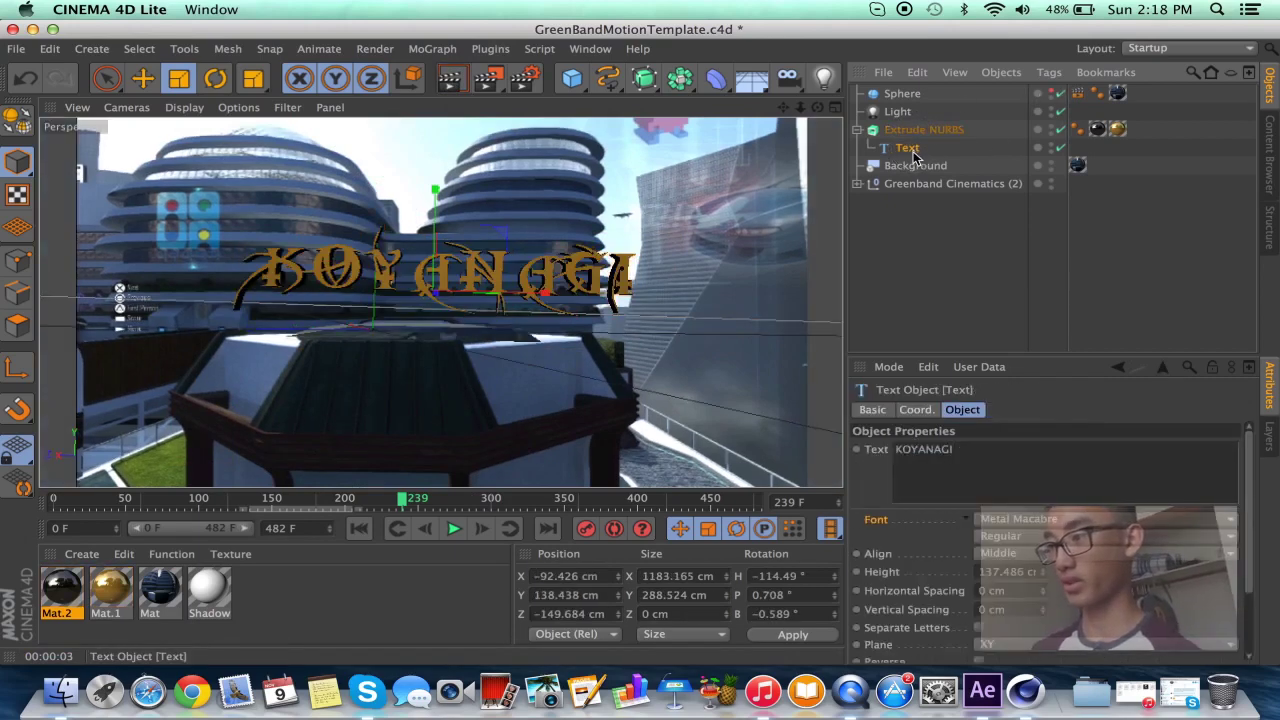
pyautogui.click(980, 455)
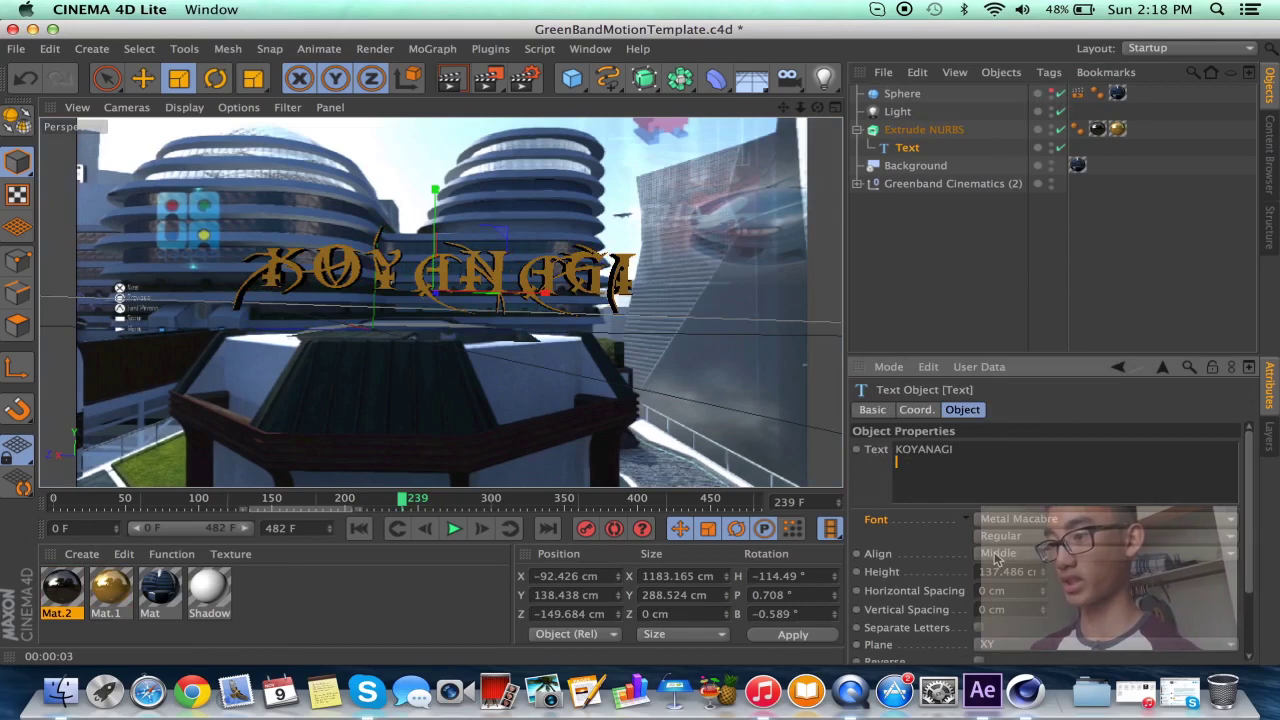
pyautogui.click(958, 449)
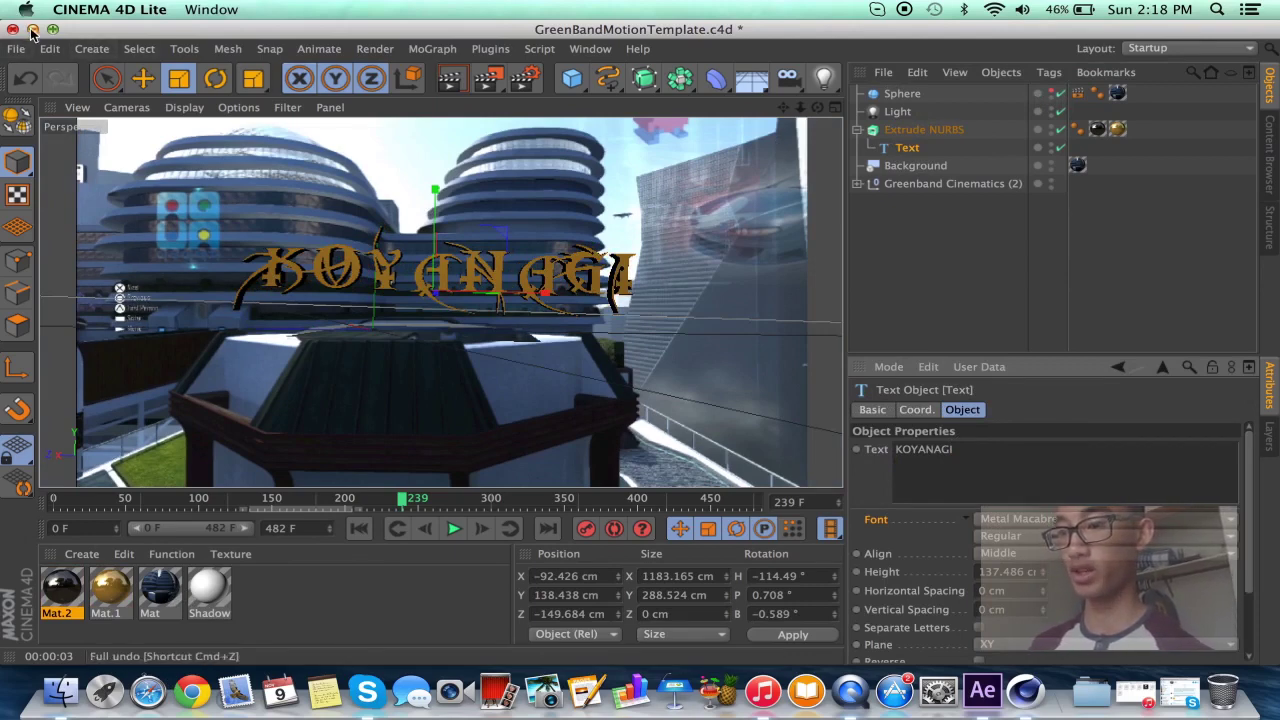
# Review Output at 1280x720, enable Alpha Channel on the Save page, and view Anti-Aliasing.
pyautogui.click(526, 78)
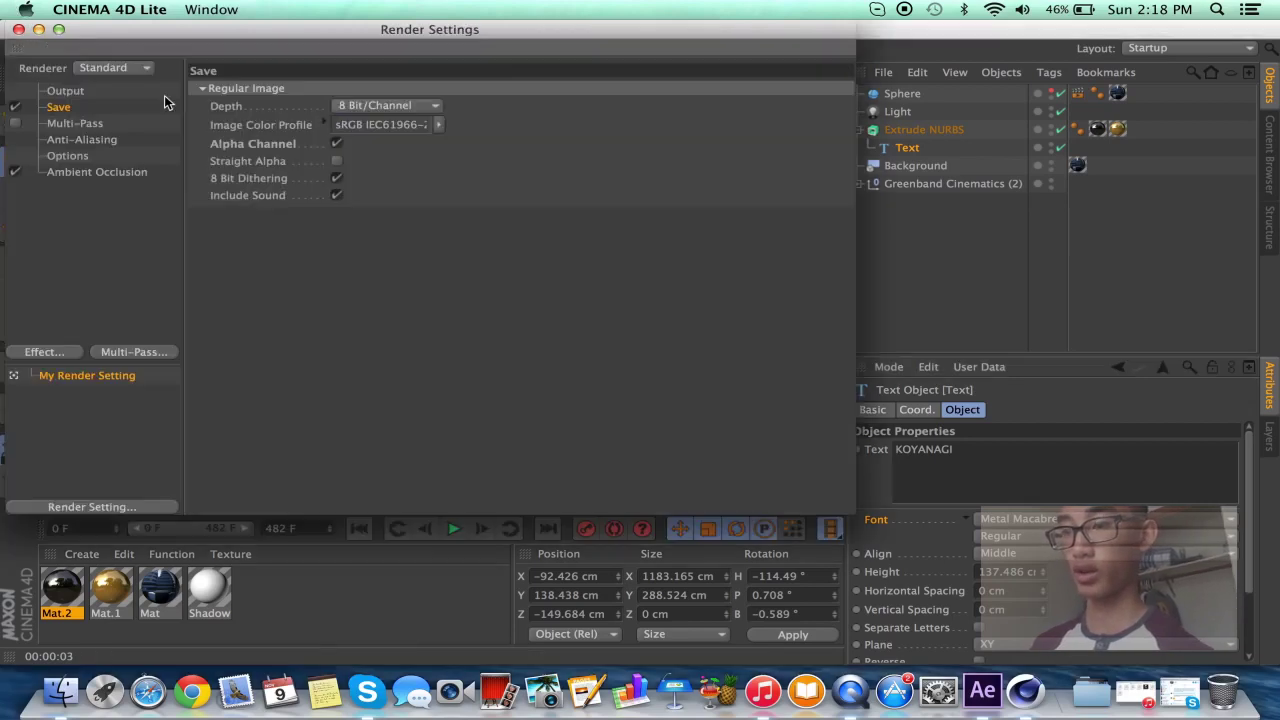
pyautogui.click(70, 92)
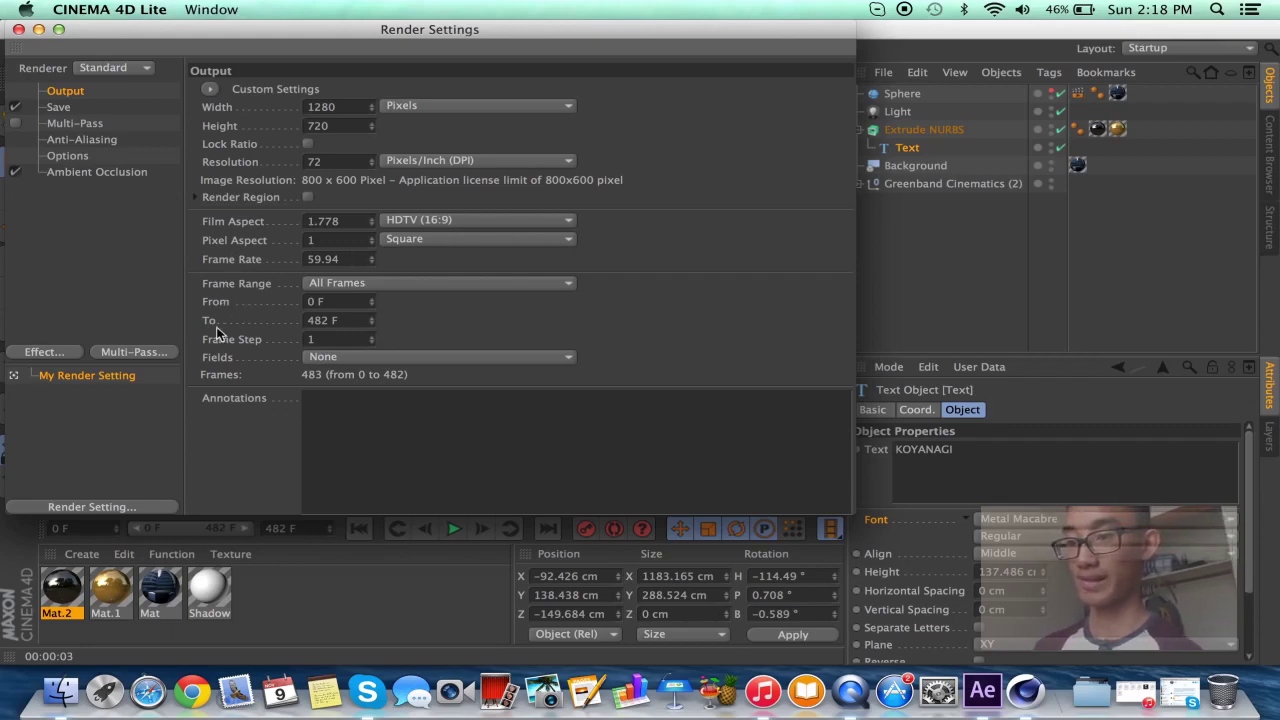
pyautogui.click(57, 108)
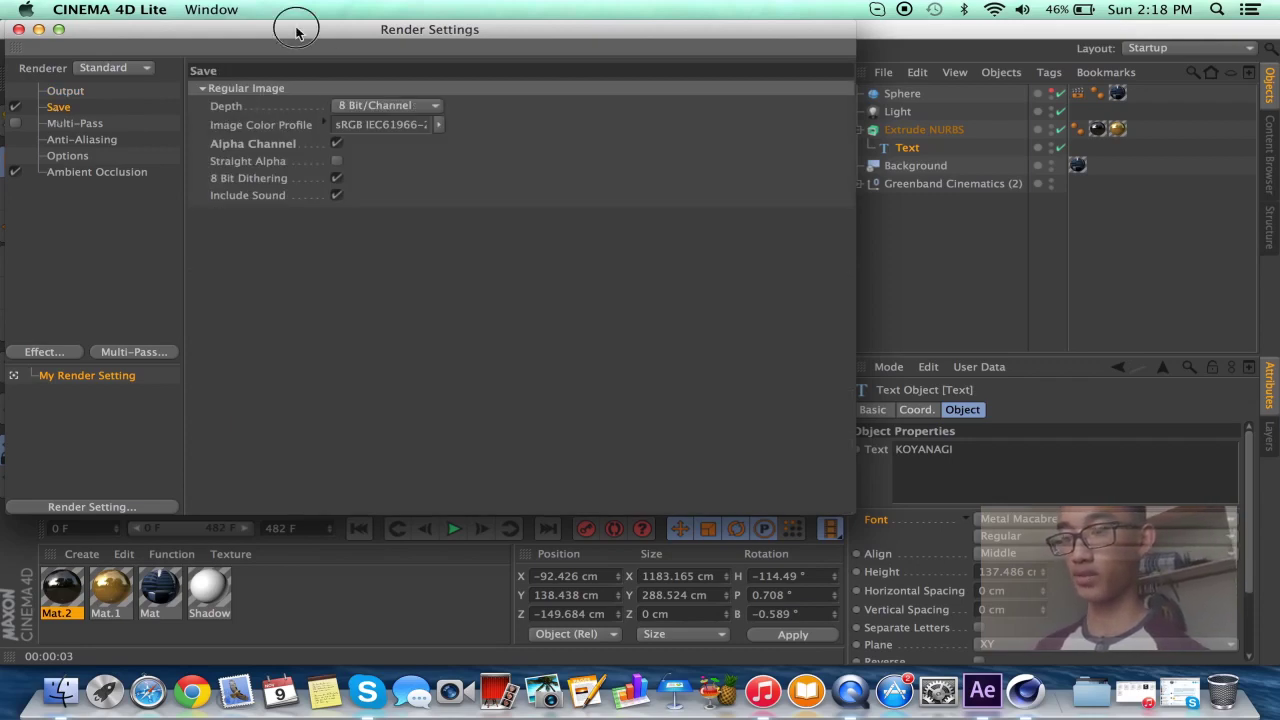
pyautogui.moveTo(298, 28); pyautogui.dragTo(364, 29)
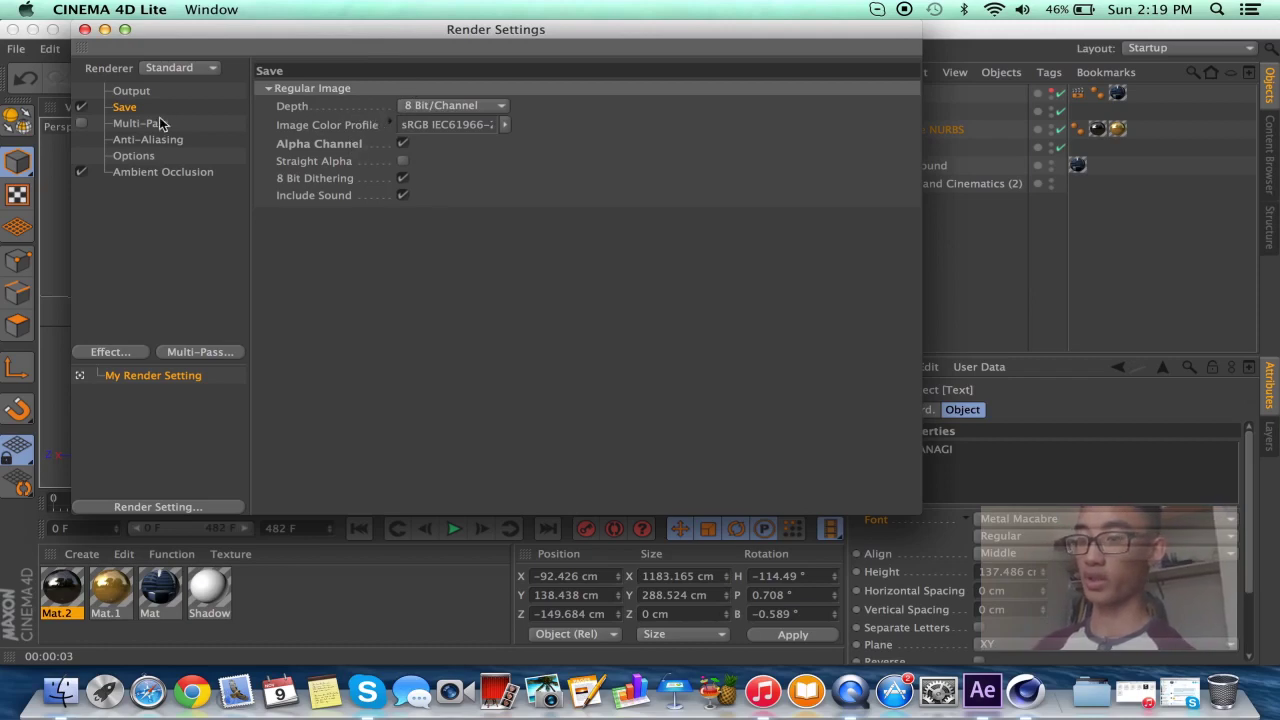
pyautogui.click(403, 144)
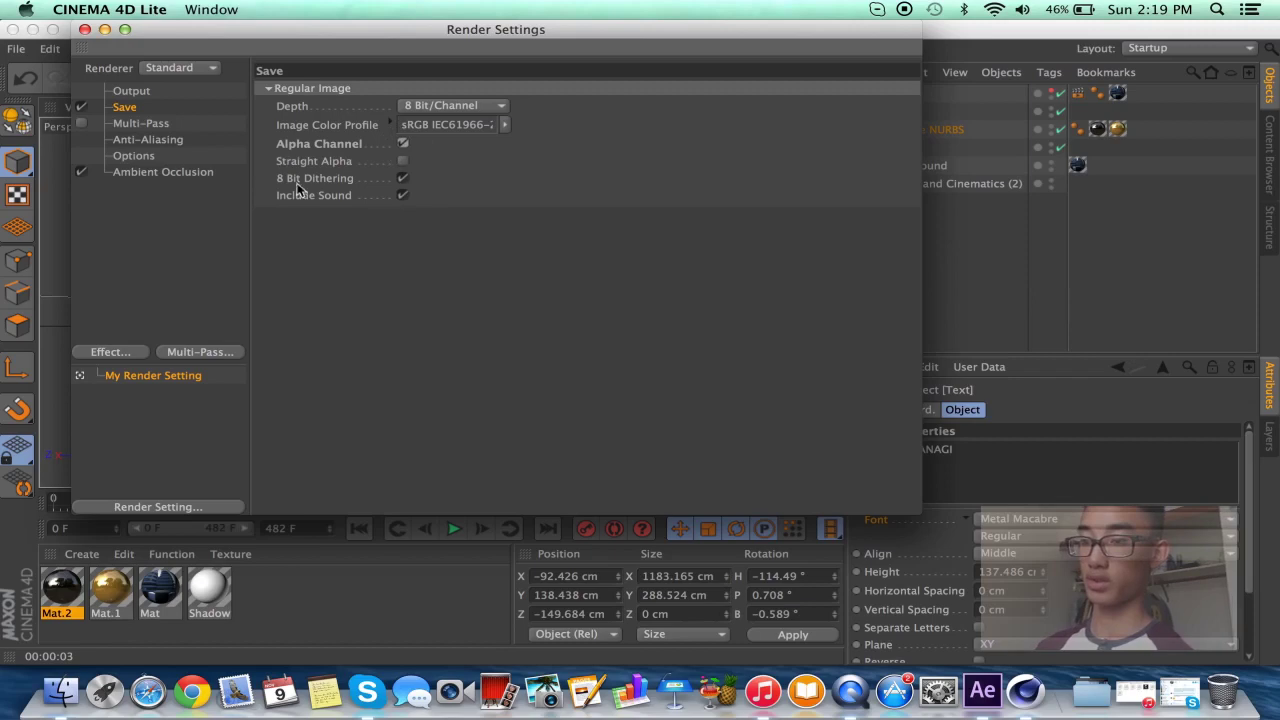
pyautogui.click(152, 128)
pyautogui.click(148, 141)
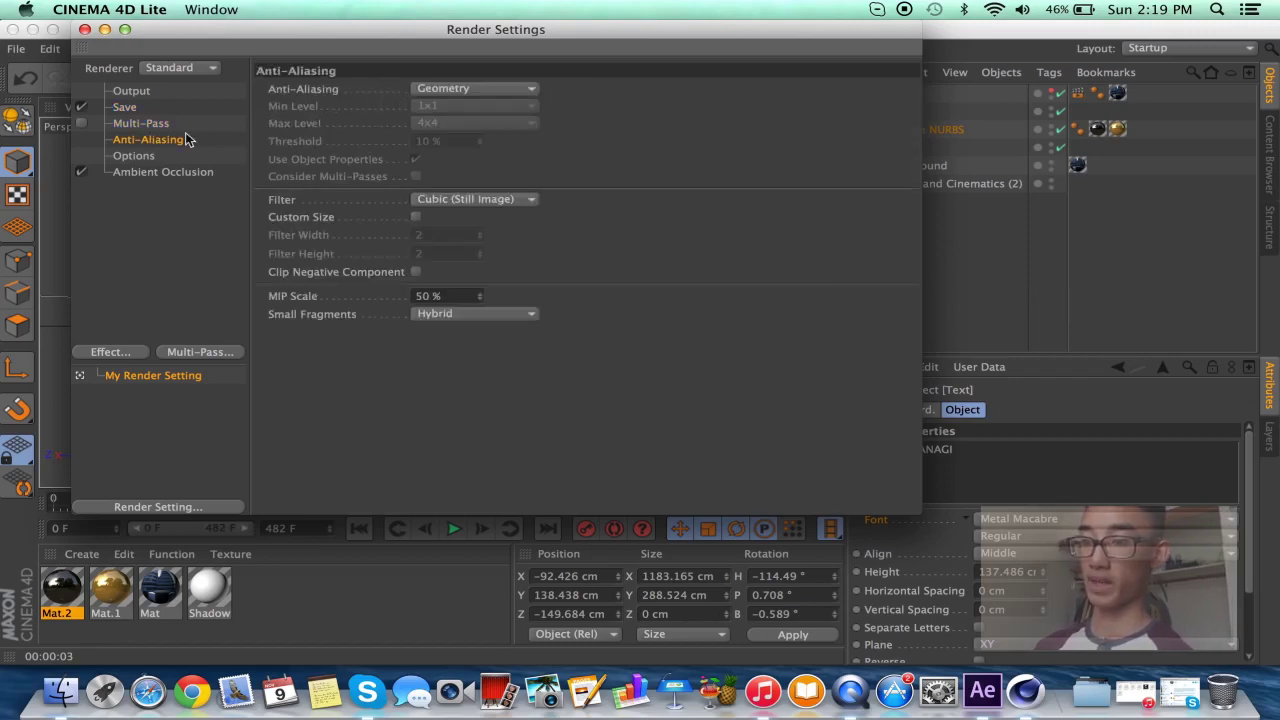
# Check the anti-aliasing options and keep the mode on Geometry.
pyautogui.click(467, 91)
pyautogui.click(622, 112)
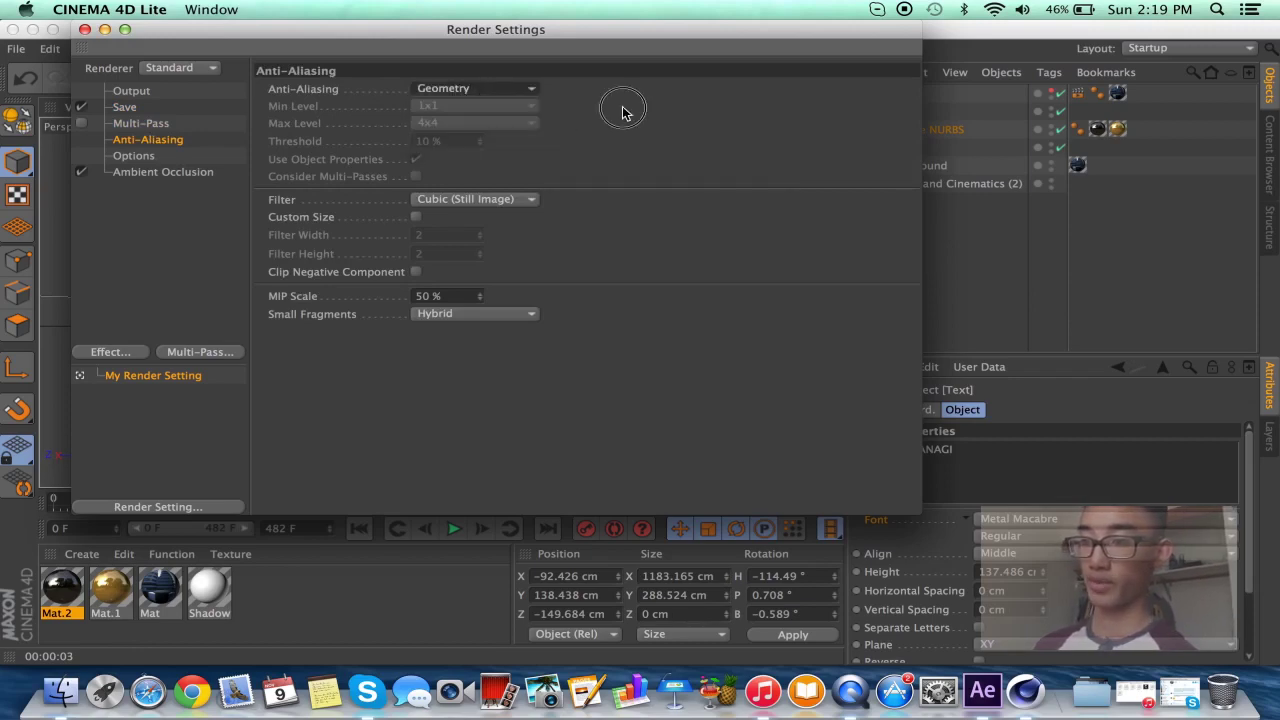
pyautogui.click(133, 160)
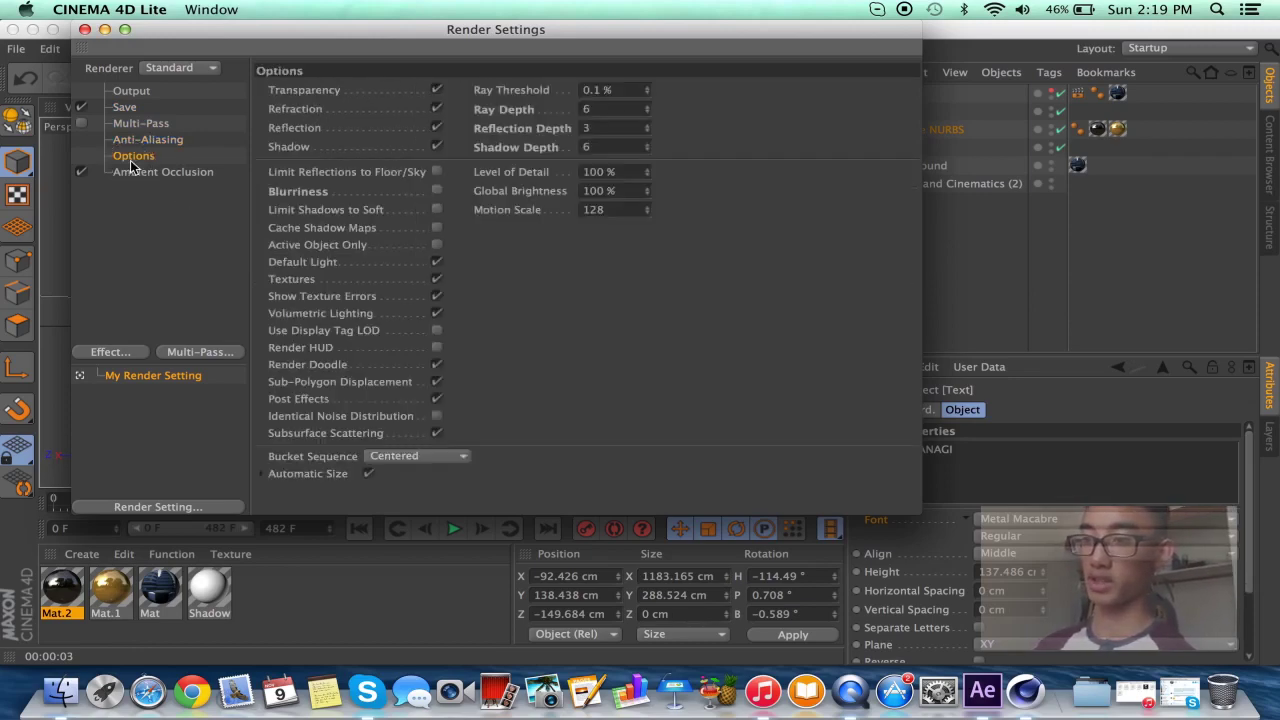
pyautogui.click(140, 174)
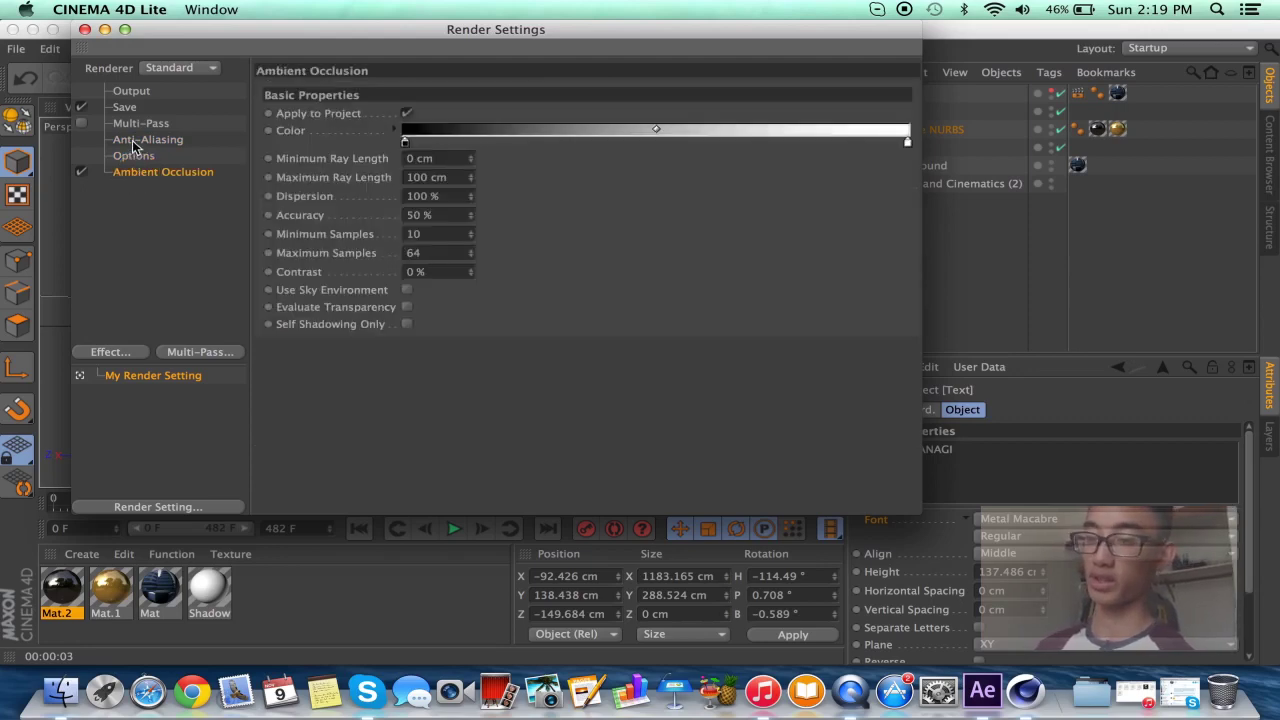
pyautogui.click(133, 141)
pyautogui.click(133, 172)
pyautogui.click(140, 142)
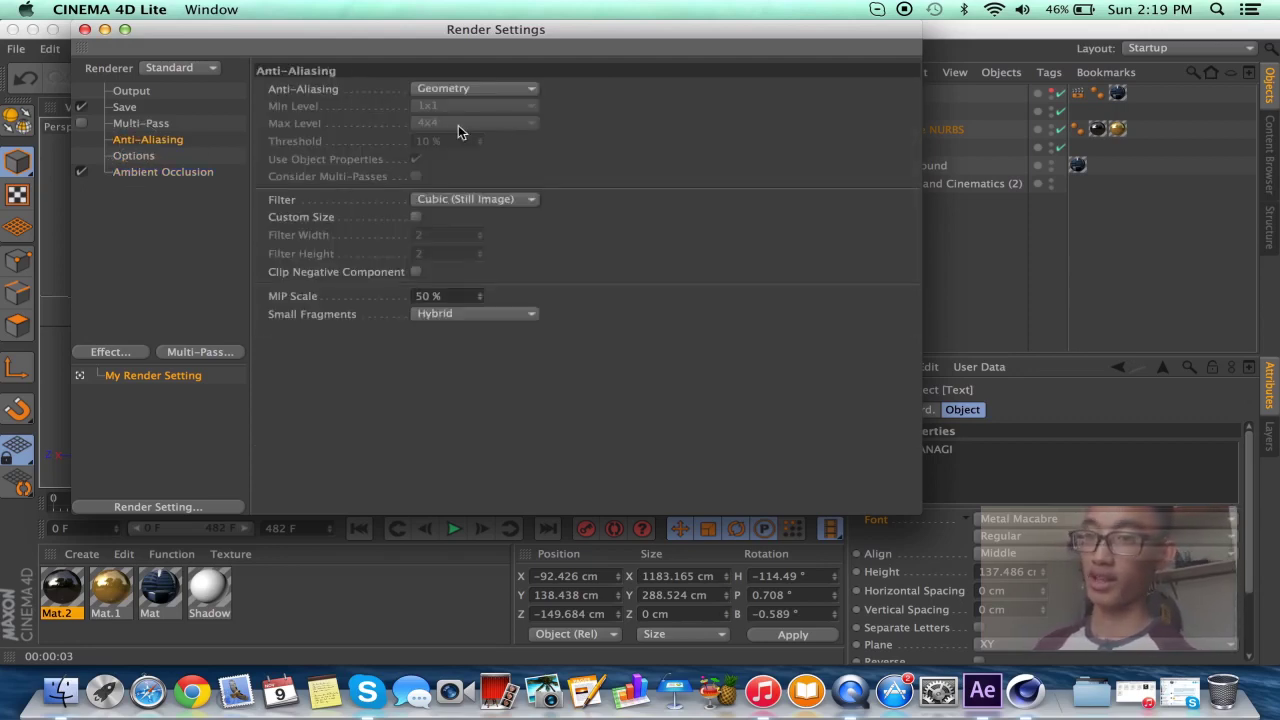
pyautogui.click(492, 92)
pyautogui.click(643, 144)
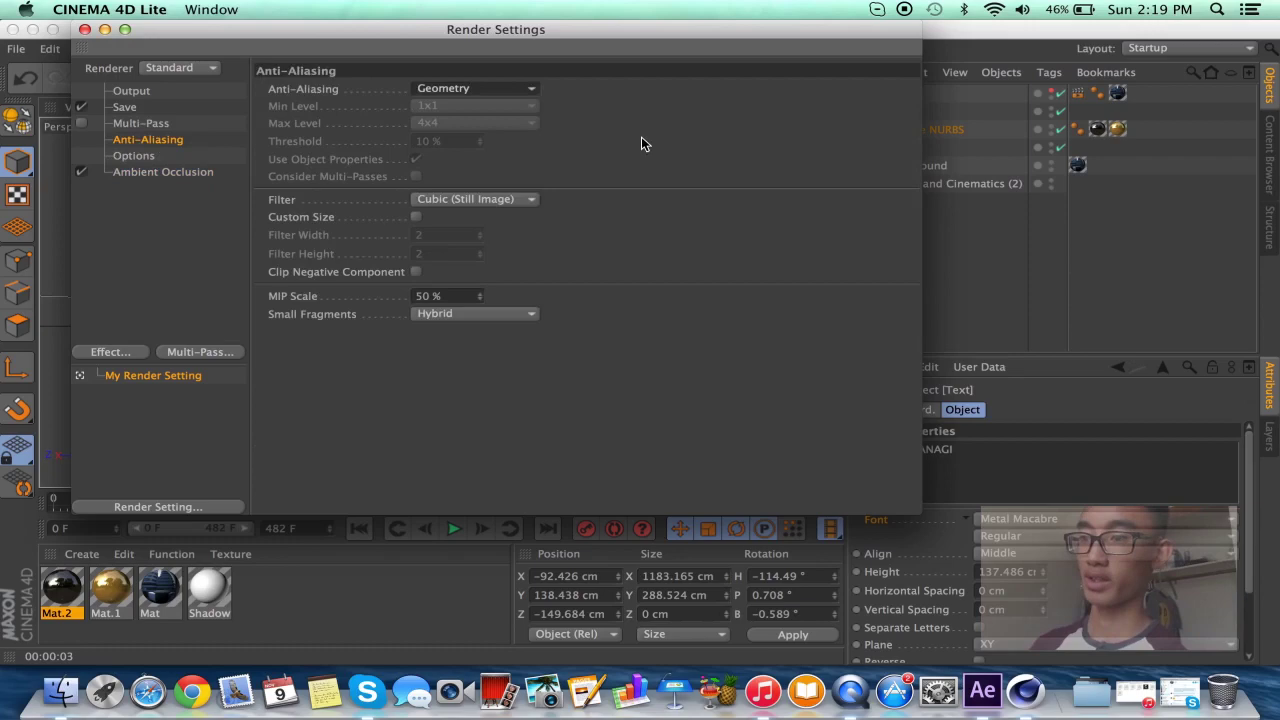
# Toggle Ambient Occlusion off and back on, close Render Settings, and switch to After Effects.
pyautogui.click(505, 90)
pyautogui.click(655, 156)
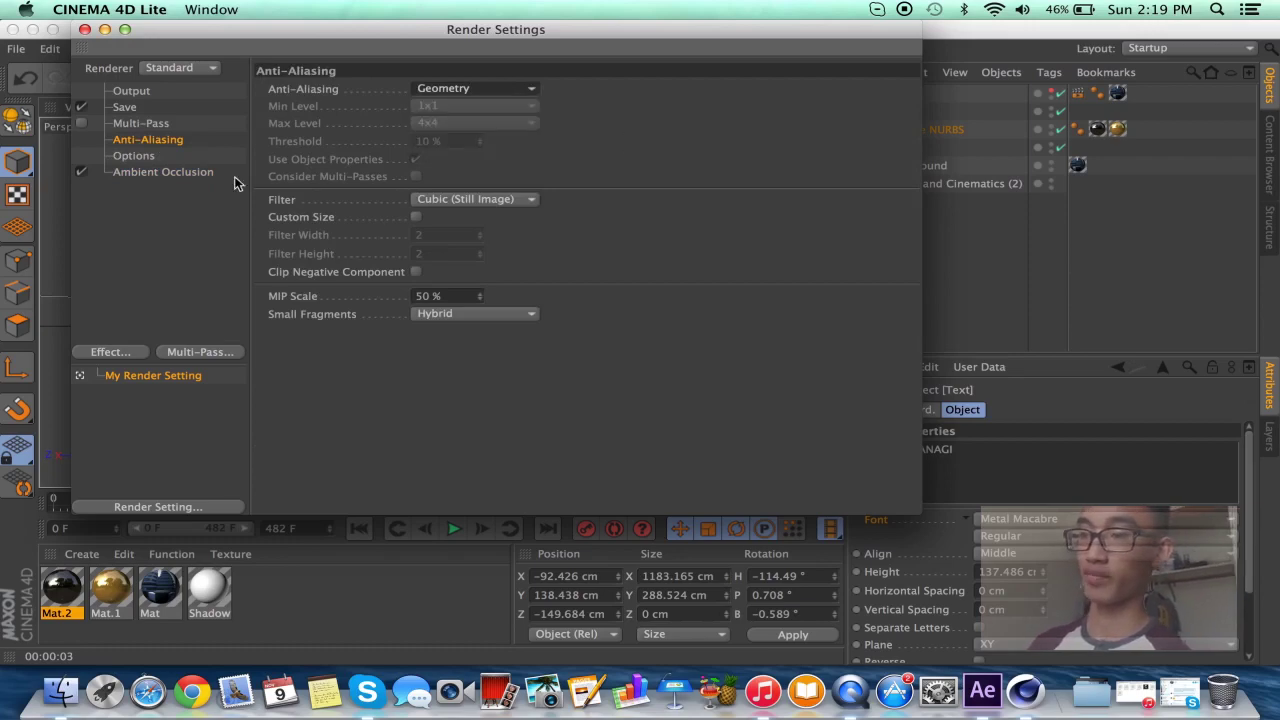
pyautogui.click(182, 175)
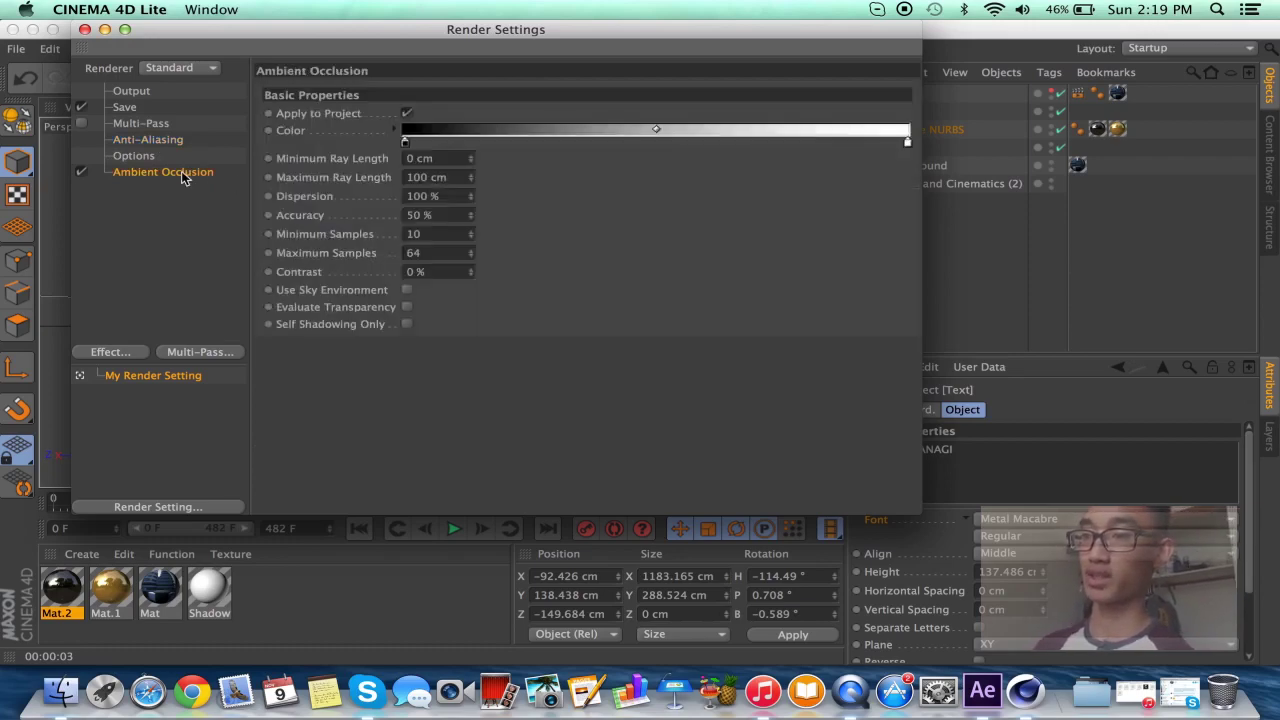
pyautogui.click(80, 173)
pyautogui.click(80, 173)
pyautogui.click(85, 29)
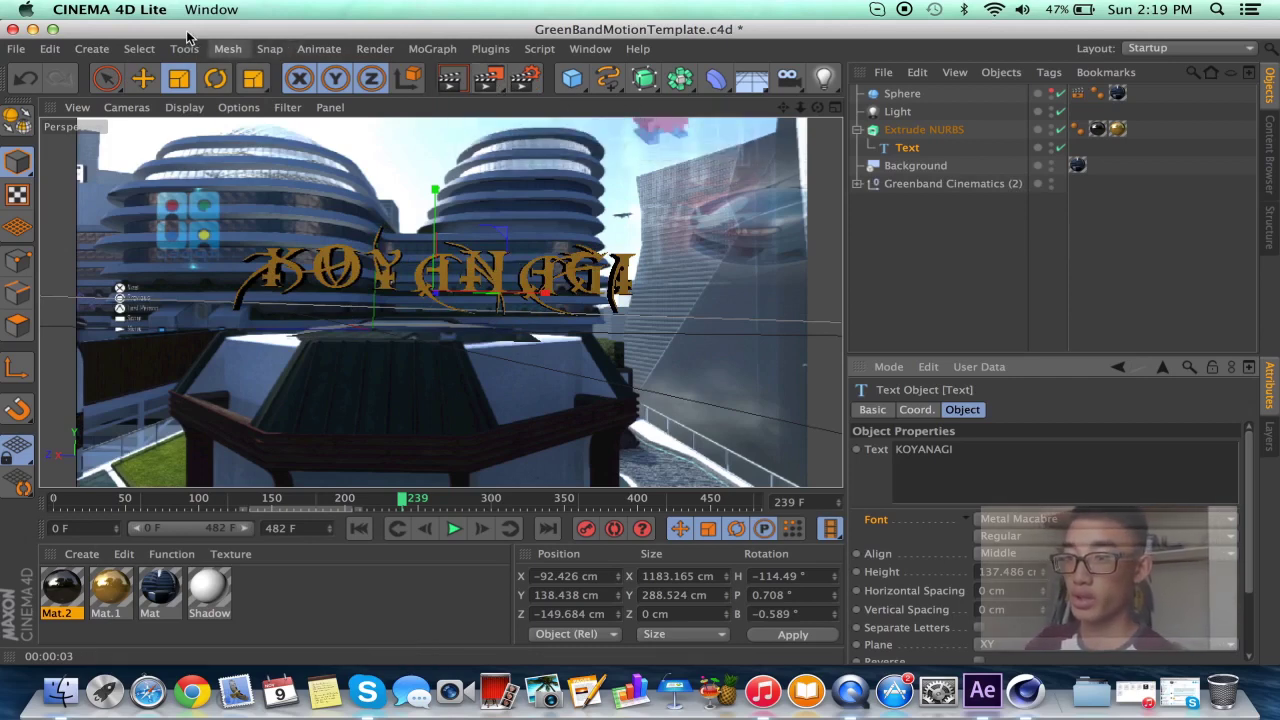
pyautogui.click(31, 30)
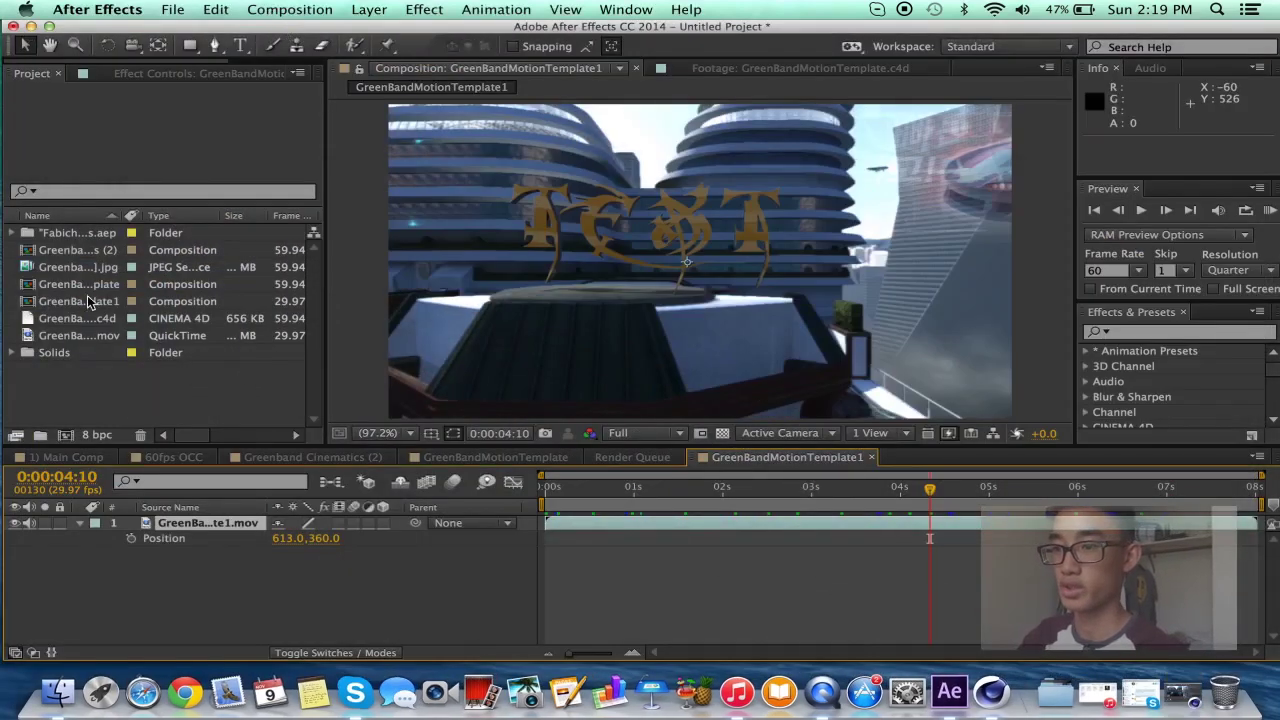
# Set the footage layer's Position X to 640 at the composition's first frame.
pyautogui.click(569, 537)
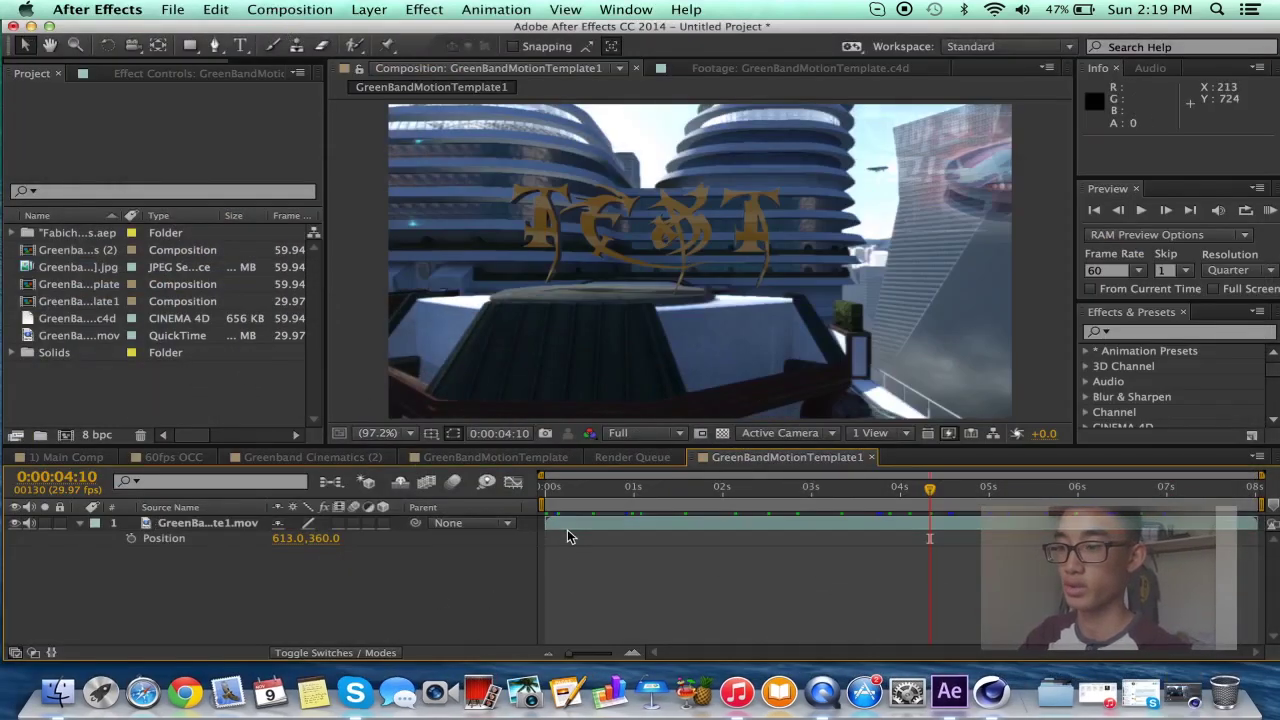
pyautogui.click(576, 524)
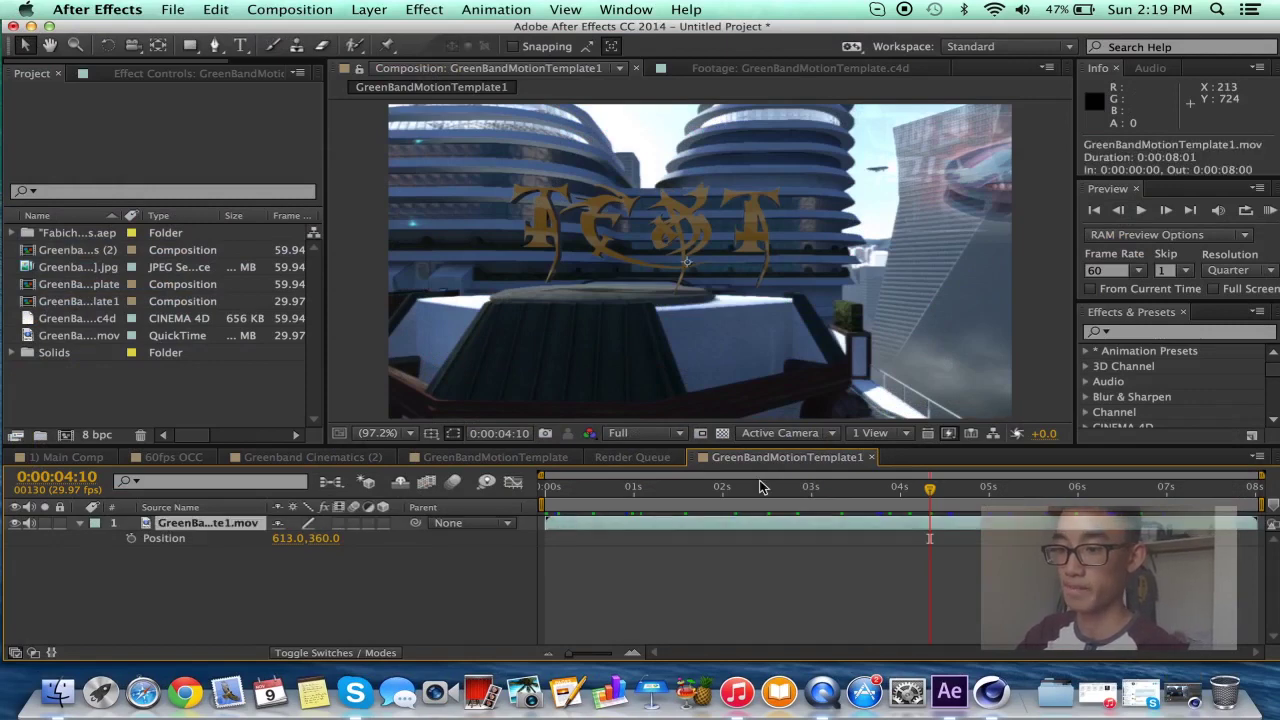
pyautogui.moveTo(760, 487); pyautogui.dragTo(500, 495)
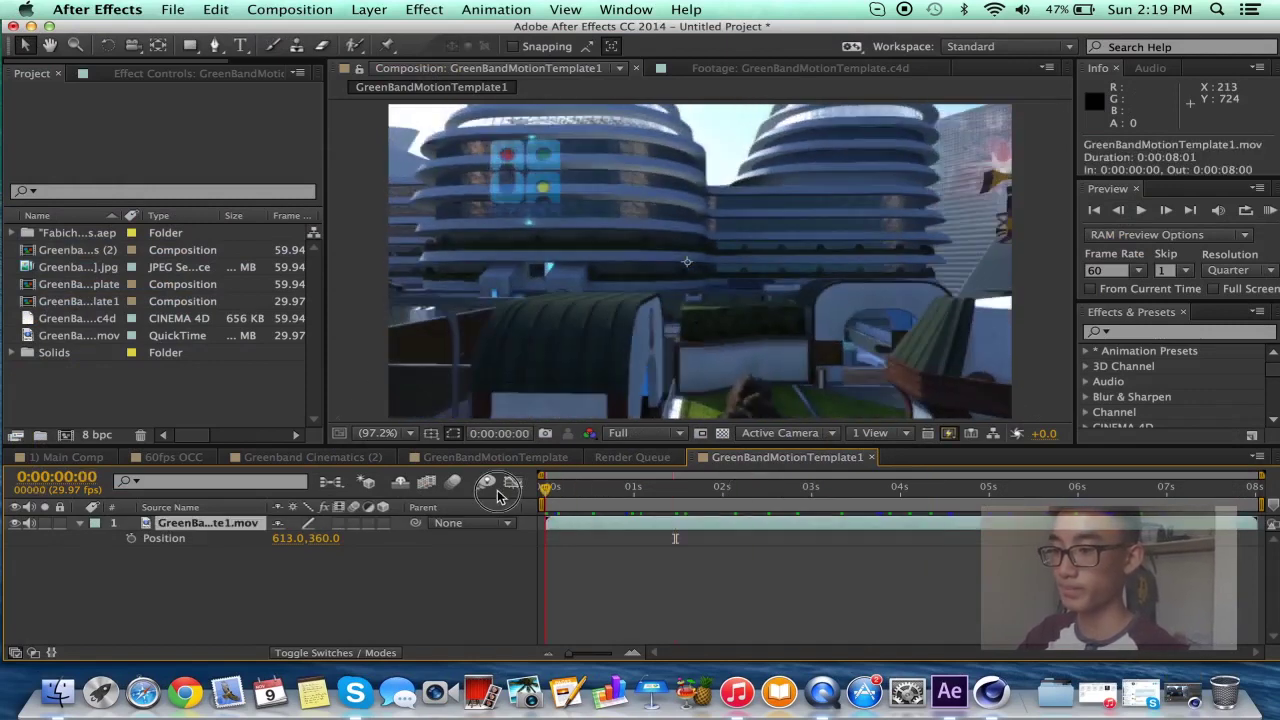
pyautogui.click(284, 539)
pyautogui.write('64')
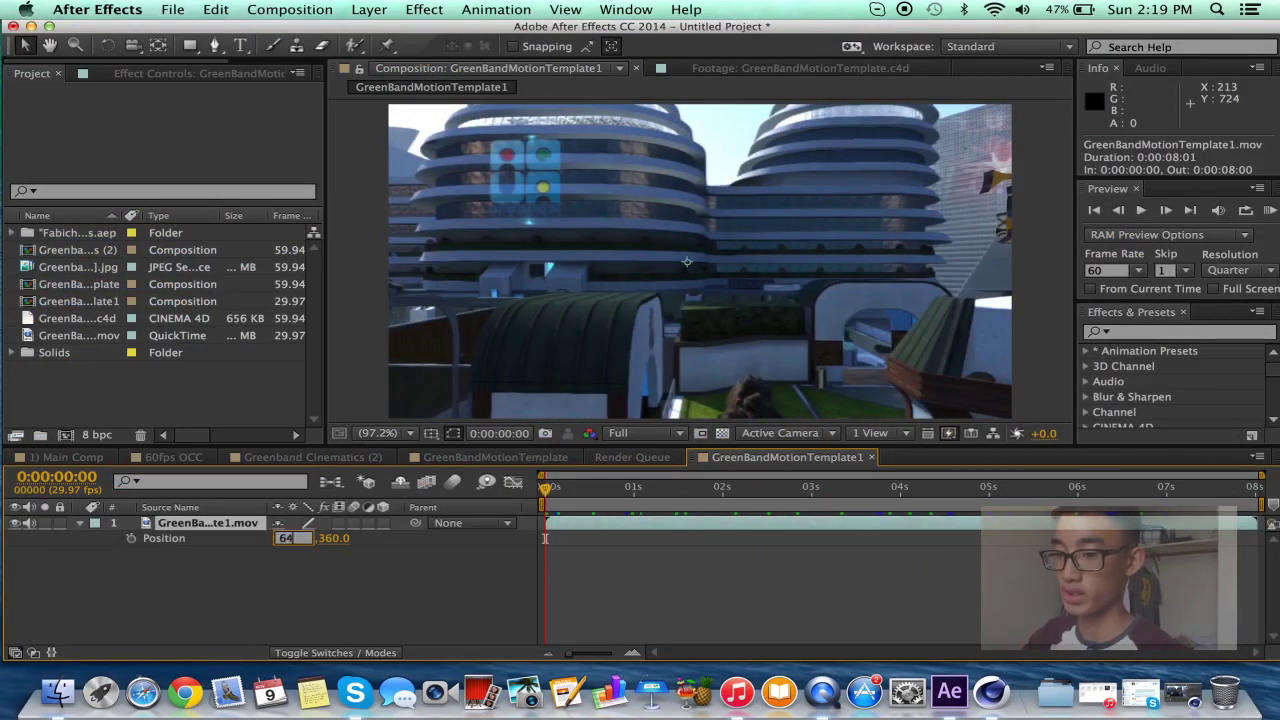
pyautogui.write('0')
pyautogui.press('Return')
# Set the footage layer's Scale to 100%, preview it, then change it to 125%.
pyautogui.press('s')
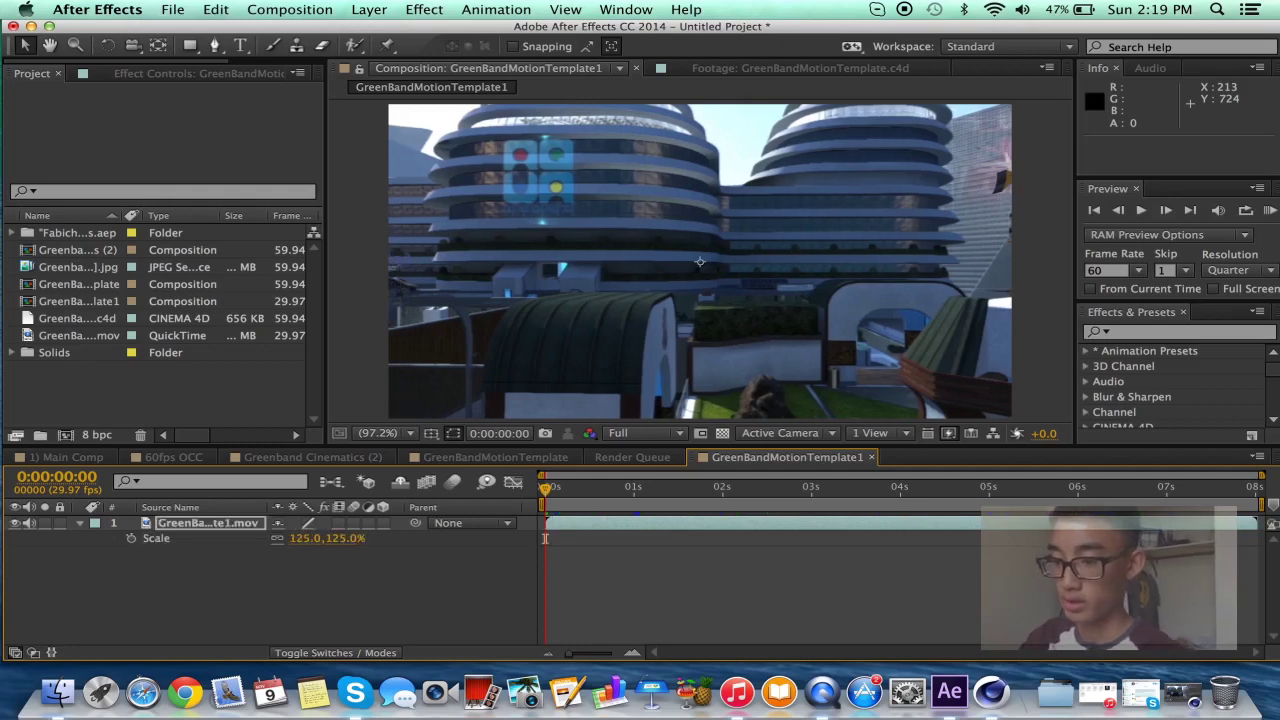
pyautogui.click(290, 538)
pyautogui.write('1')
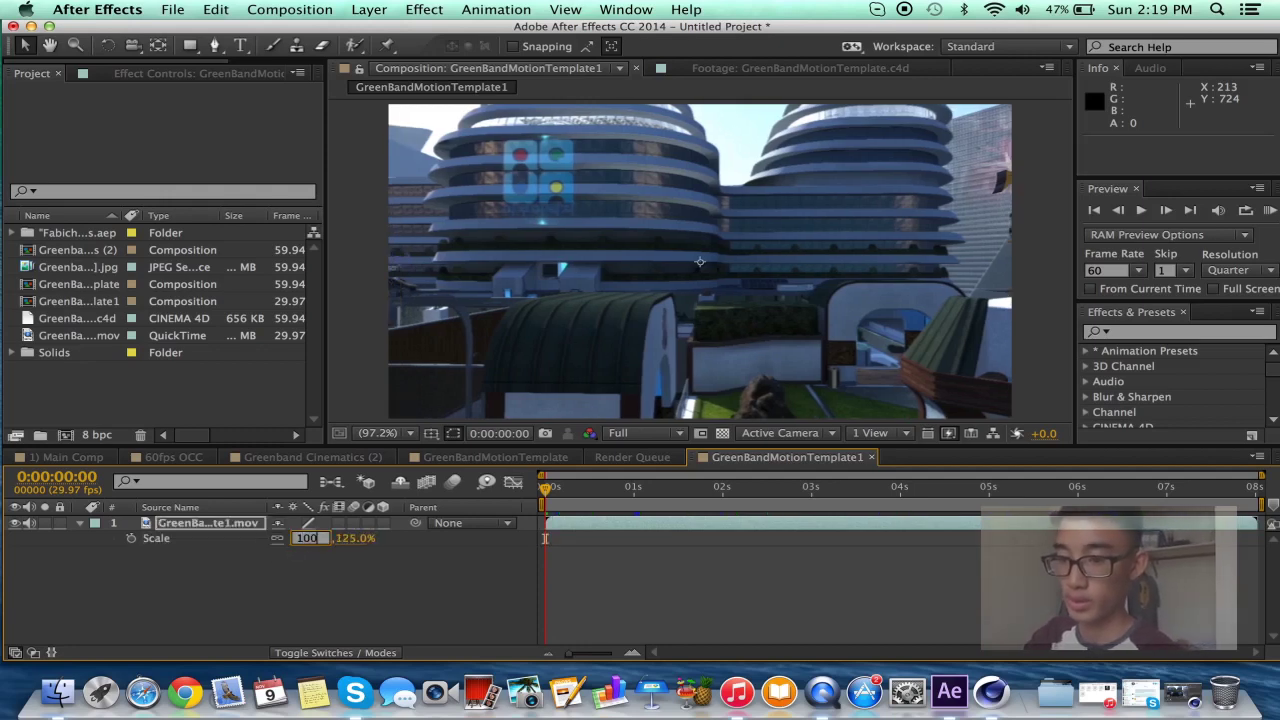
pyautogui.write('00')
pyautogui.press('Return')
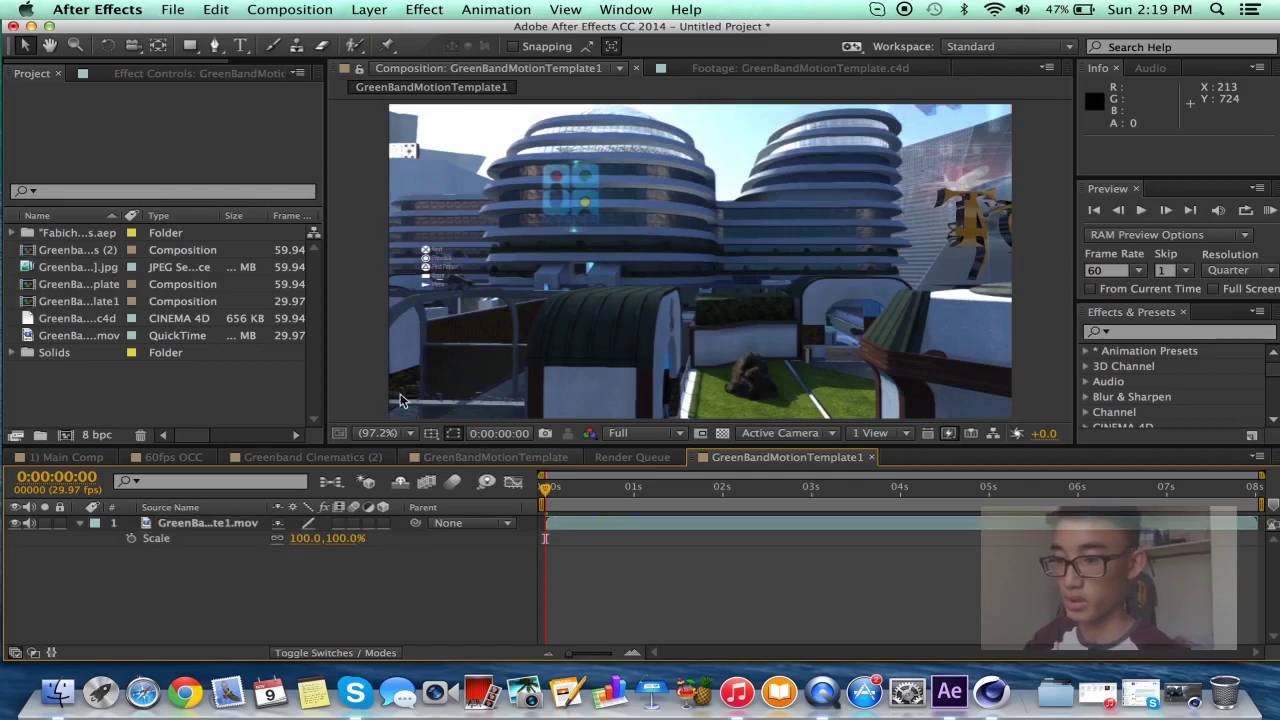
pyautogui.moveTo(546, 489); pyautogui.dragTo(968, 490)
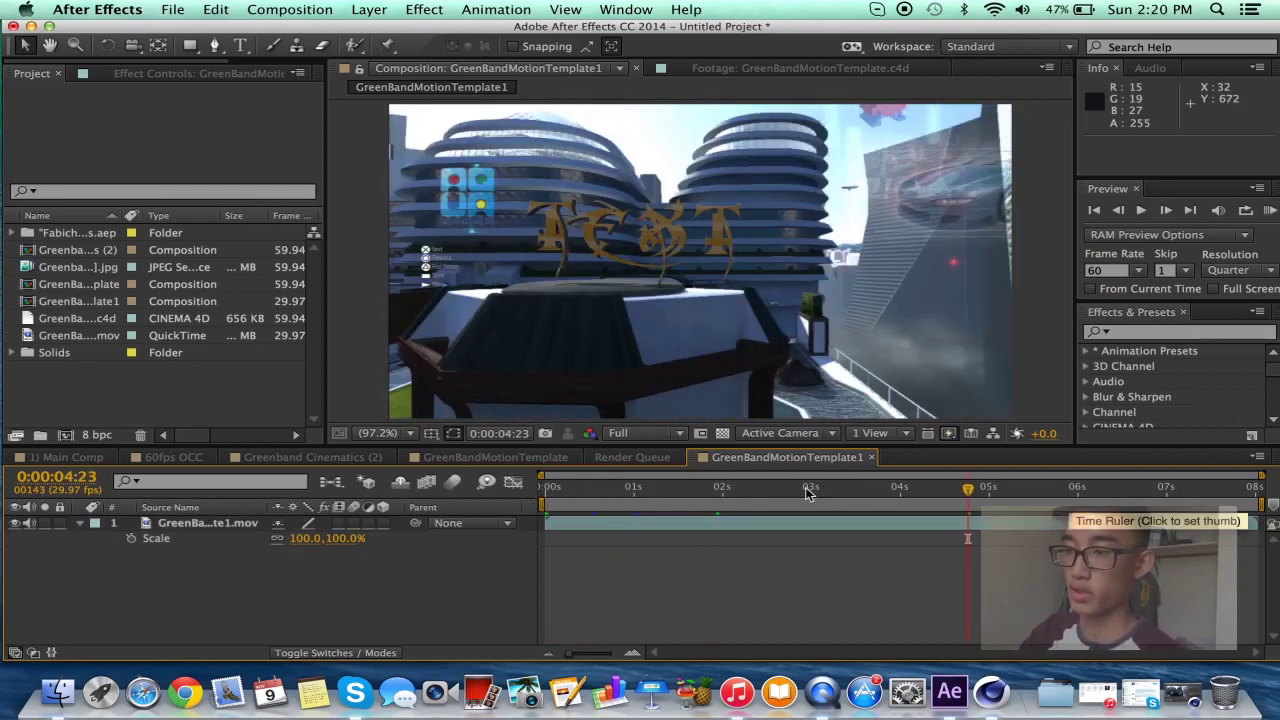
pyautogui.click(547, 489)
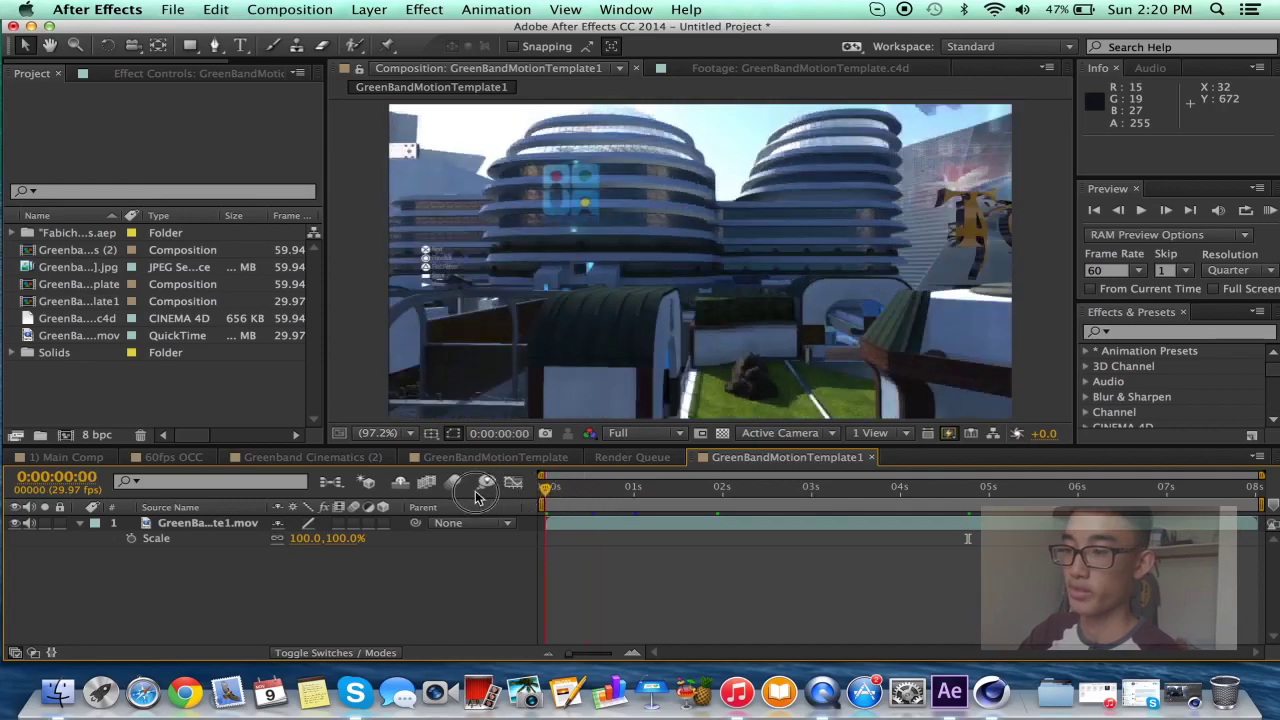
pyautogui.click(305, 539)
pyautogui.write('125')
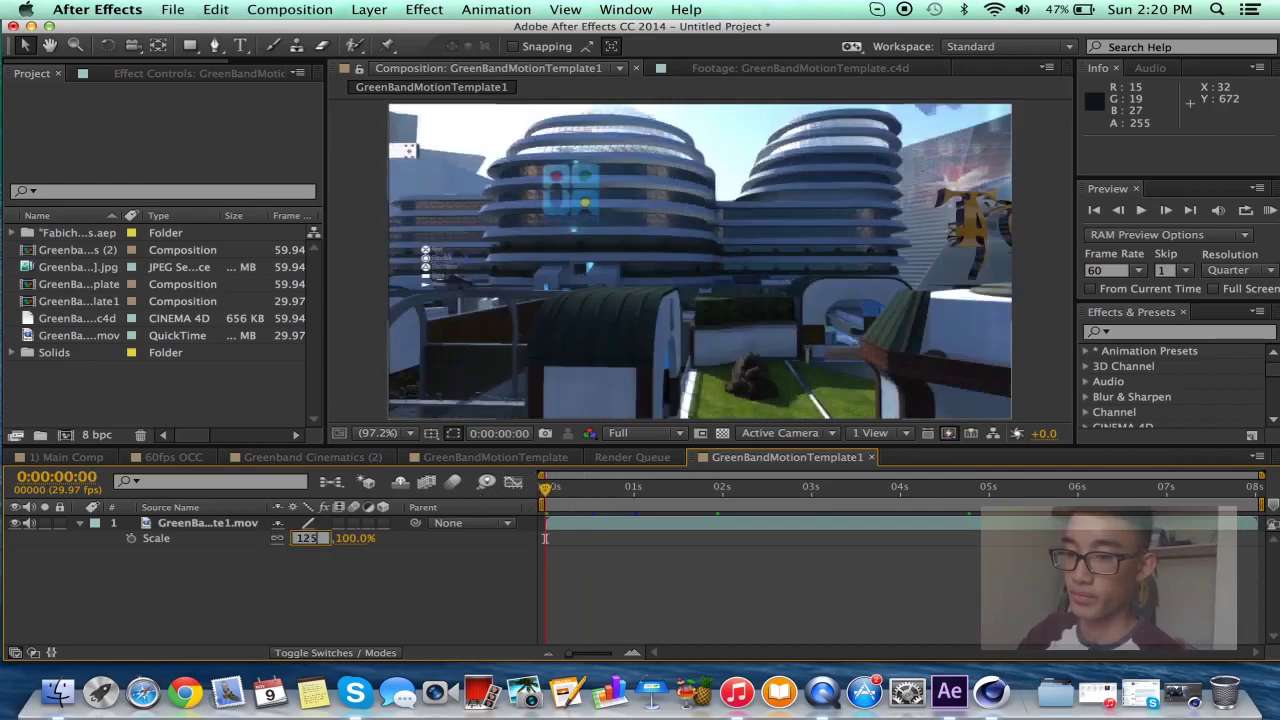
pyautogui.press('Return')
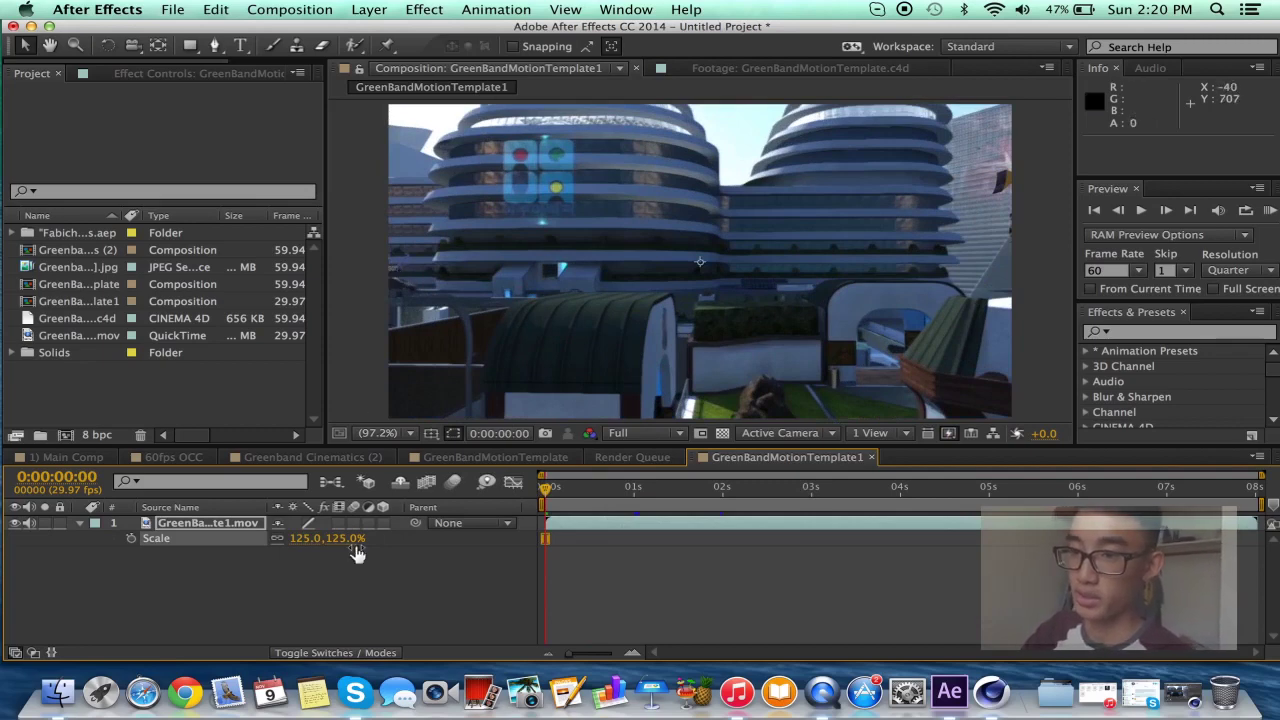
# Show the footage layer's Position and Scale properties to check their values.
pyautogui.press('p')
pyautogui.click(226, 525)
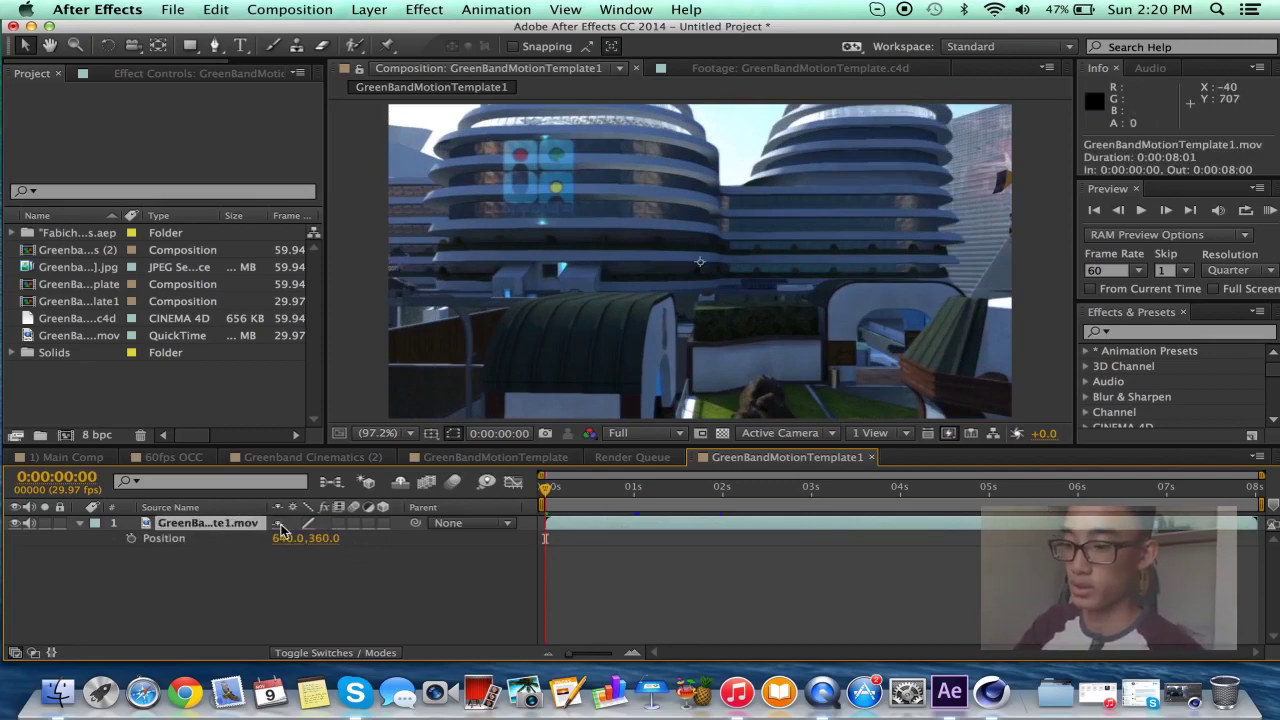
pyautogui.press('s')
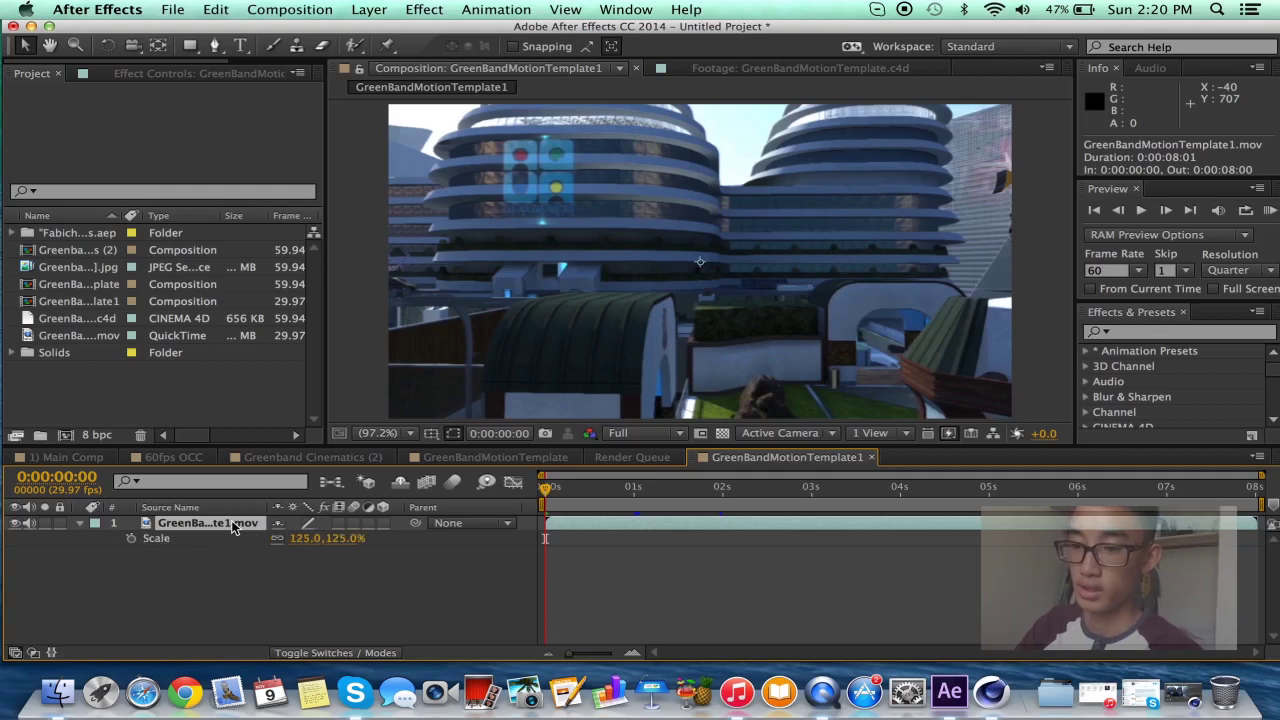
pyautogui.press('p')
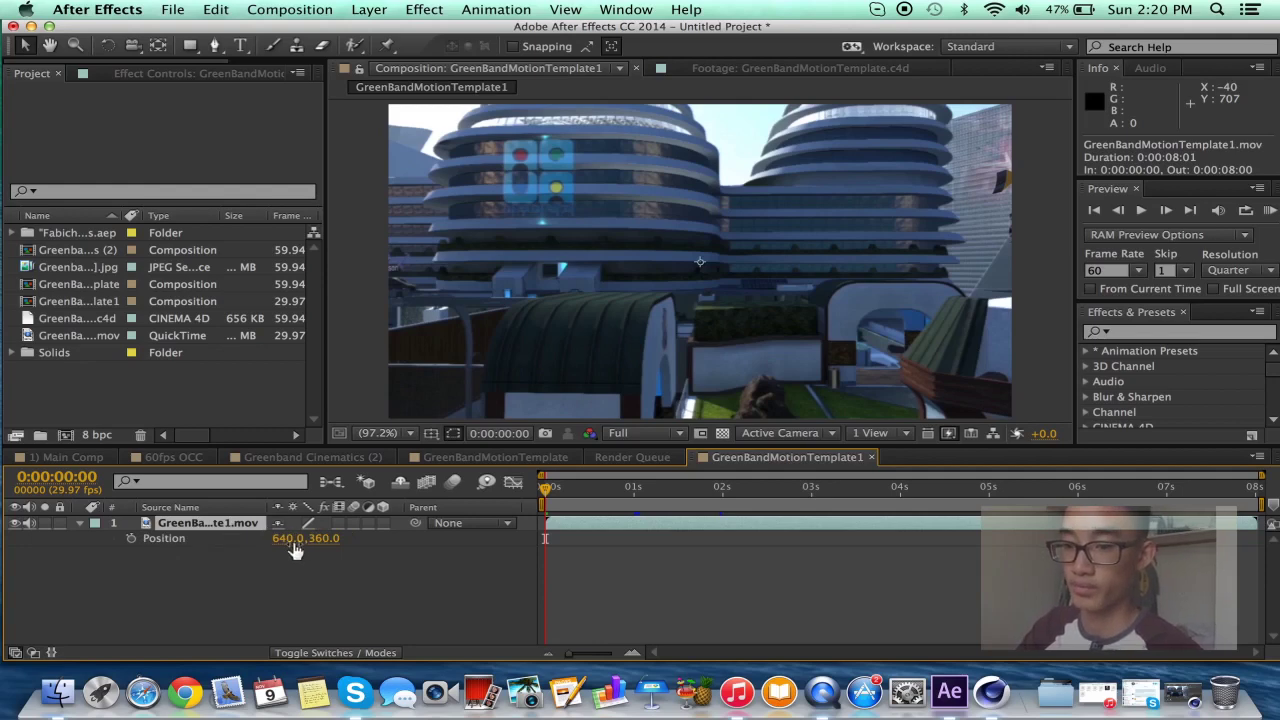
pyautogui.scroll(-2, 466, 403)
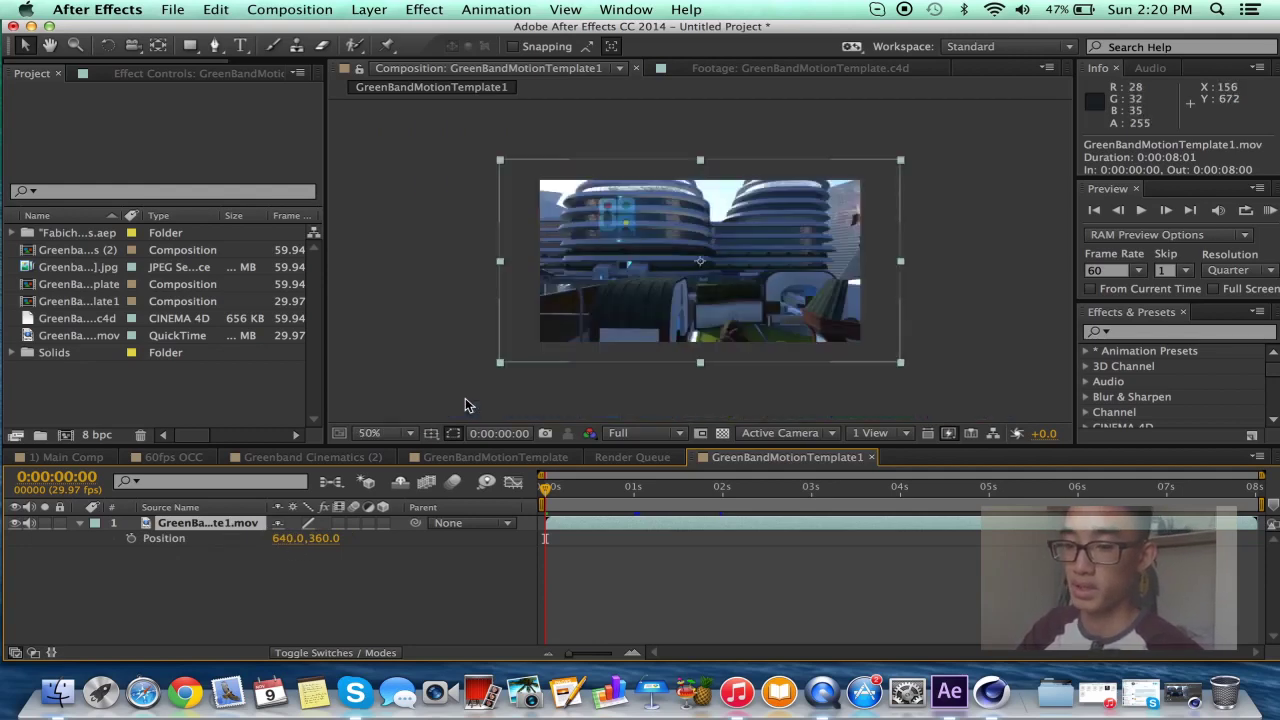
pyautogui.scroll(2, 455, 407)
pyautogui.scroll(-2, 449, 409)
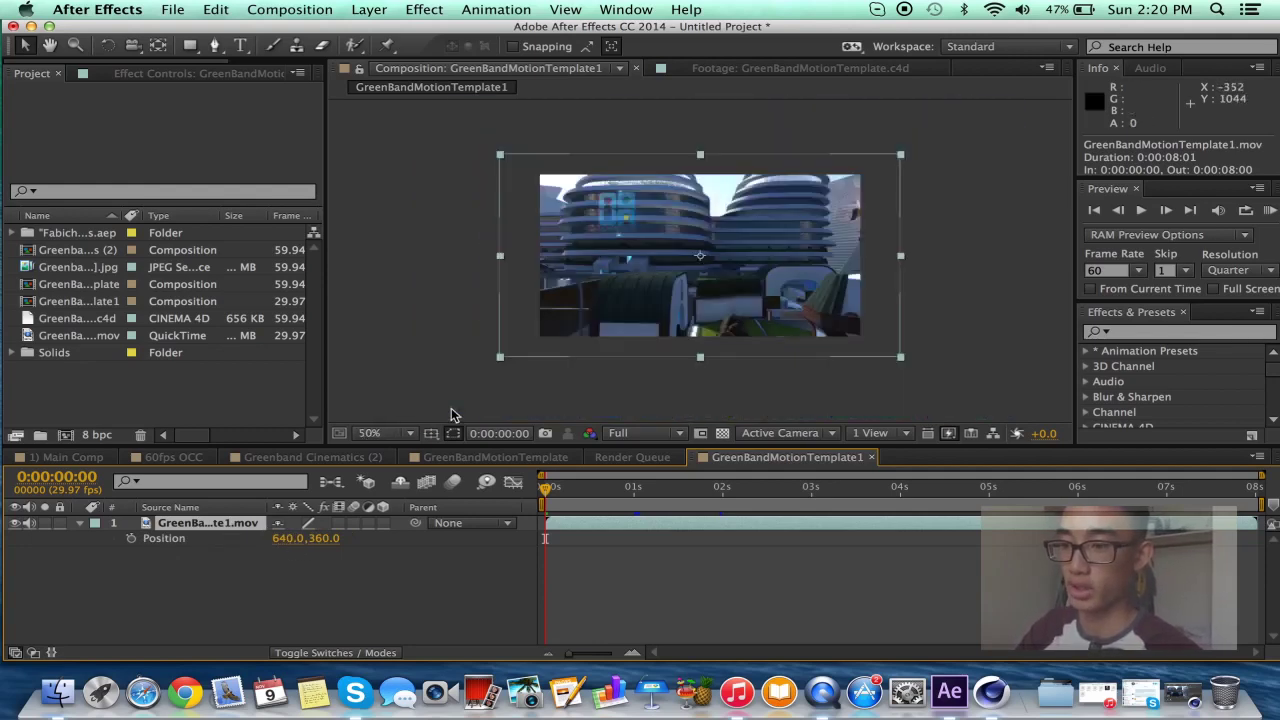
# Scrub the footage layer's Position X down to 540 and collapse the property.
pyautogui.moveTo(289, 540); pyautogui.dragTo(168, 528)
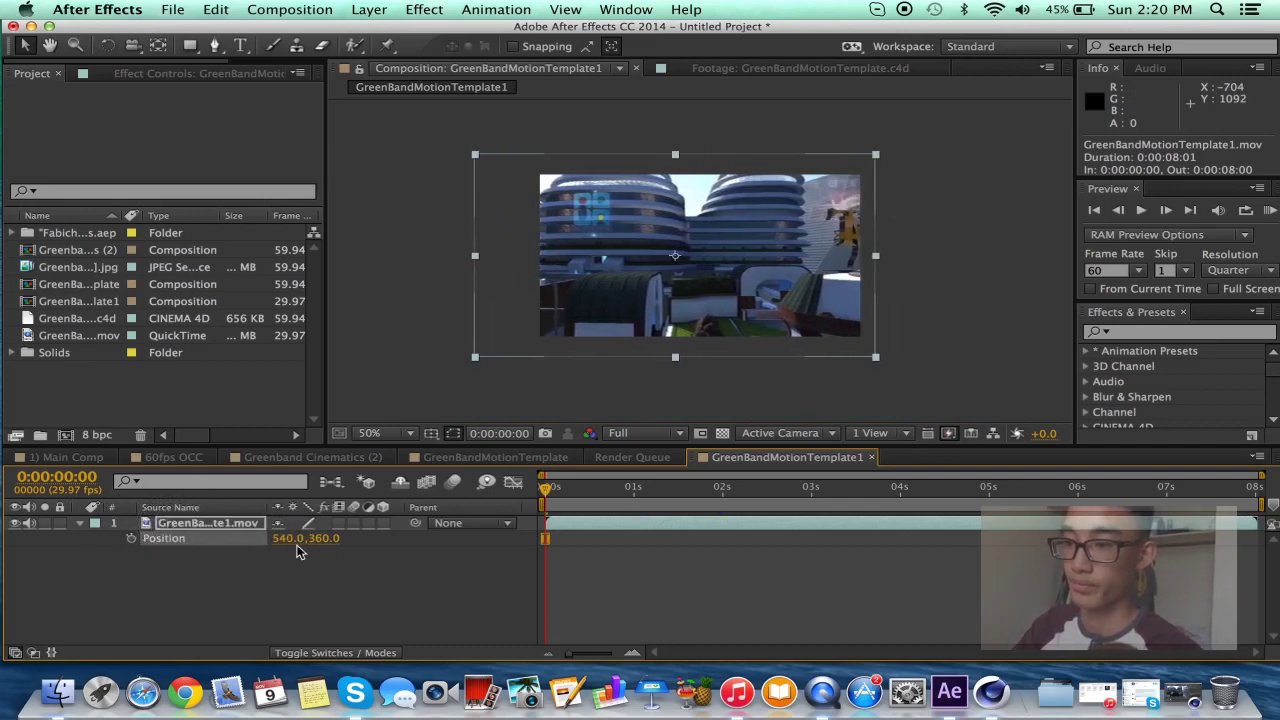
pyautogui.press('p')
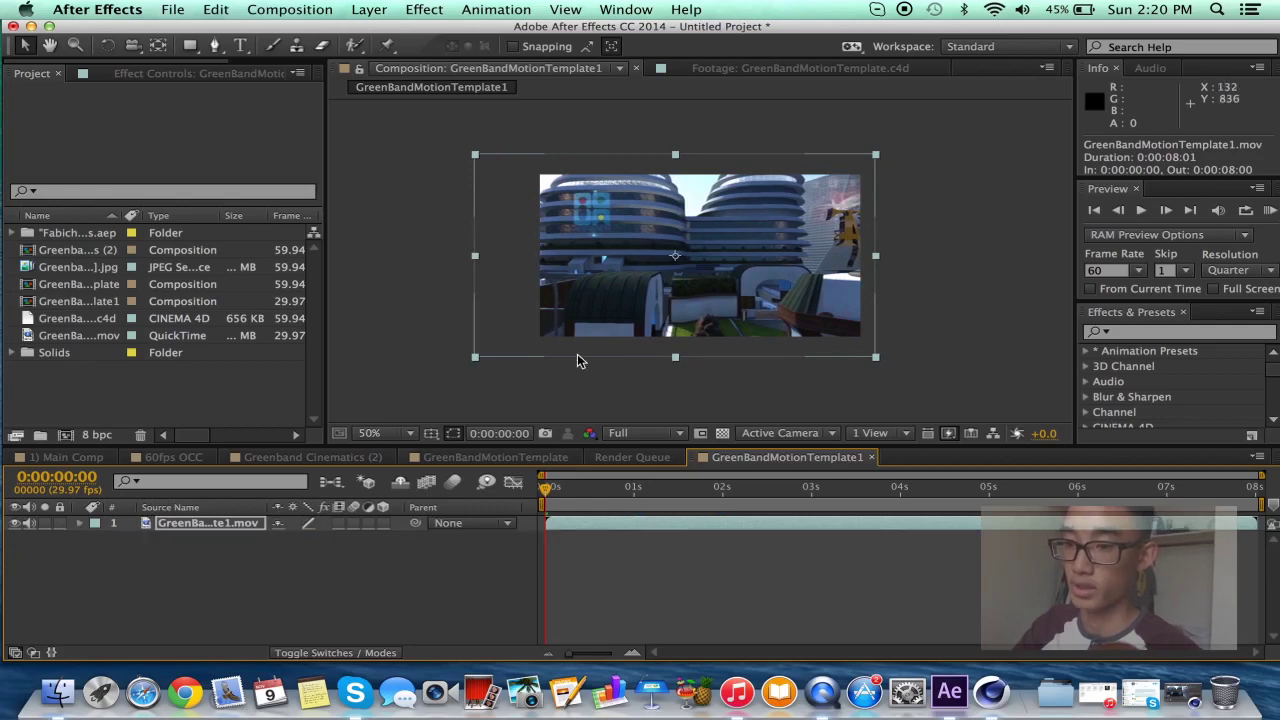
pyautogui.click(400, 433)
# Fit the composition to the viewer and scrub the timeline to where the gold text appears.
pyautogui.click(380, 380)
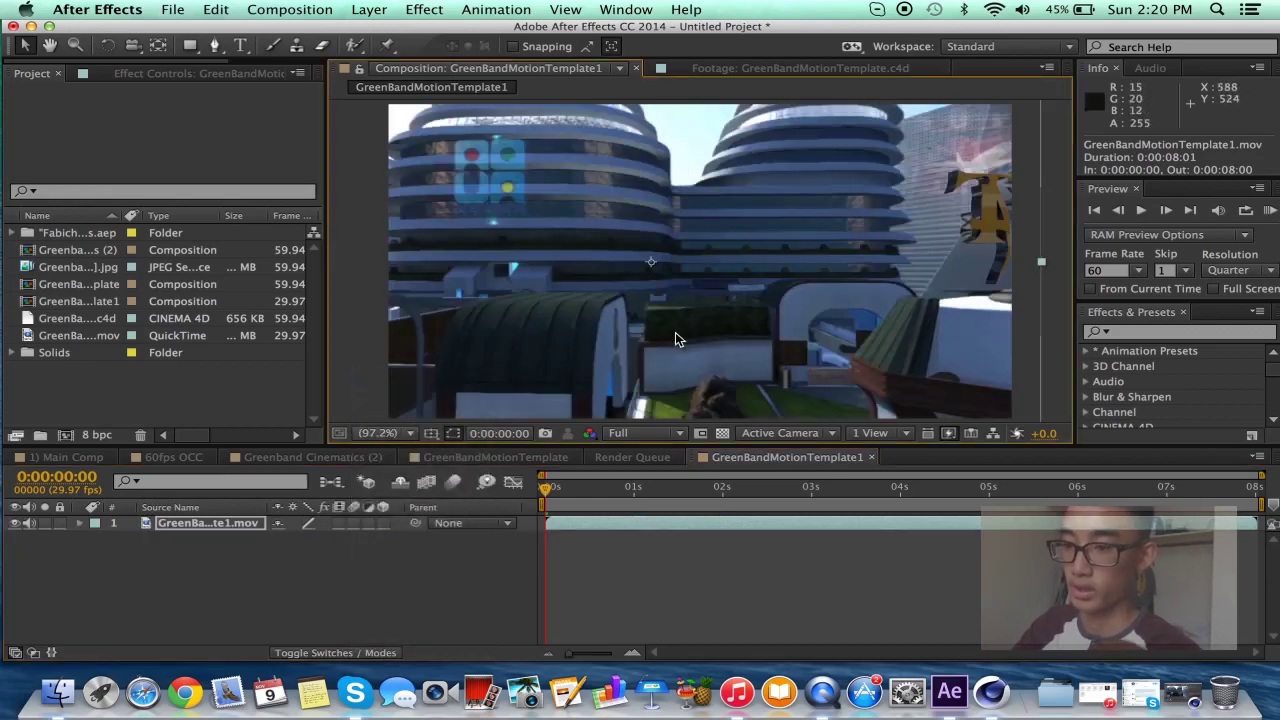
pyautogui.moveTo(546, 489); pyautogui.dragTo(1200, 510)
pyautogui.moveTo(700, 513); pyautogui.dragTo(756, 514)
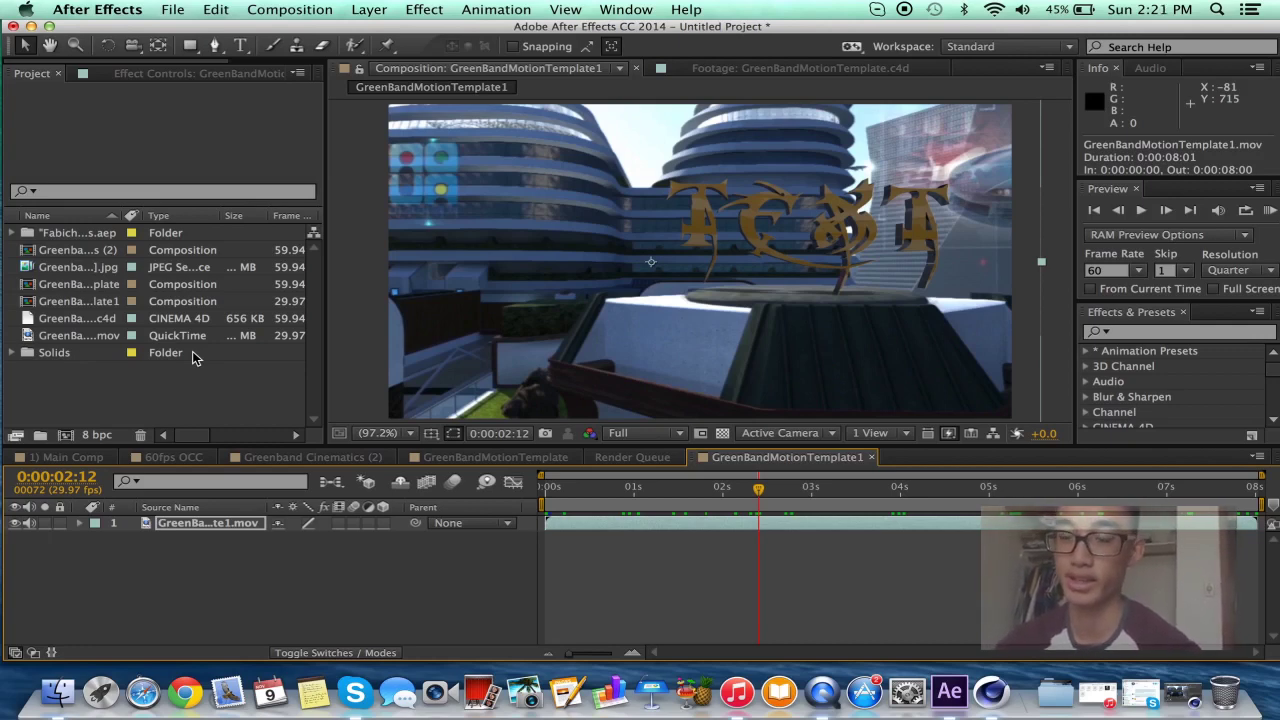
# Select the GreenBandMotionTemplate composition in the Project panel to view its details.
pyautogui.click(84, 288)
pyautogui.click(84, 303)
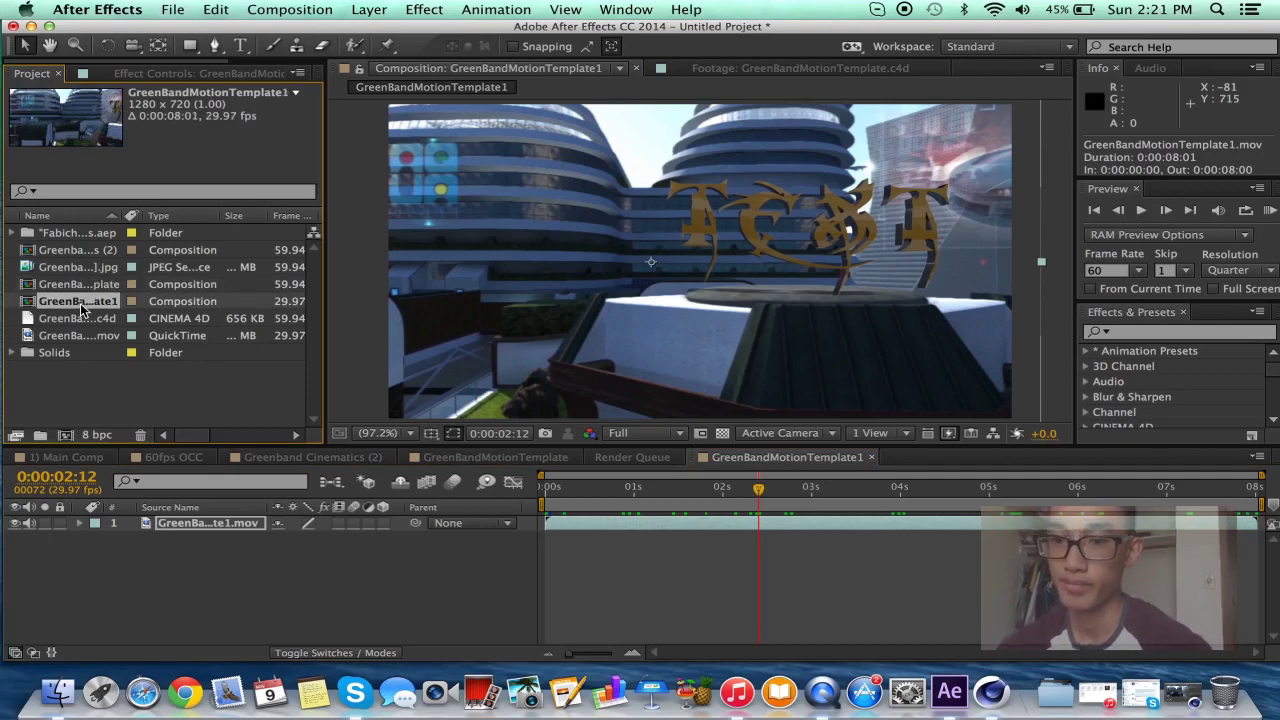
pyautogui.click(77, 291)
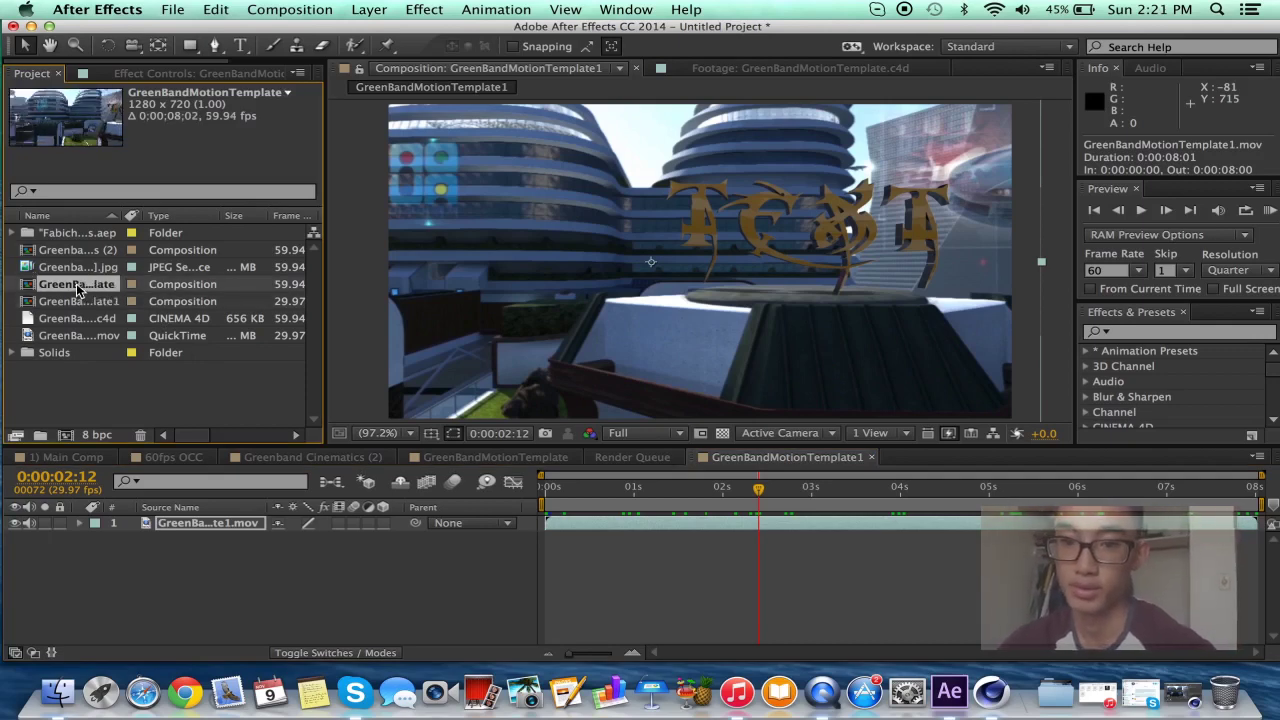